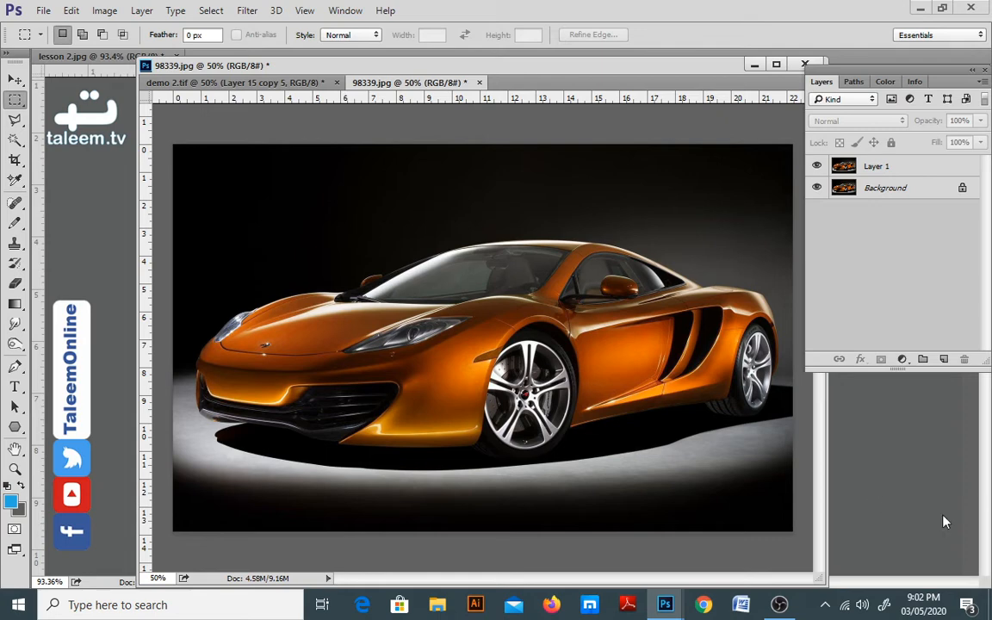
- Select the dark background above the car on Layer 1 with the Magic Wand tool at tolerance 50
{"action": "left_click", "coordinate": [16, 141]}
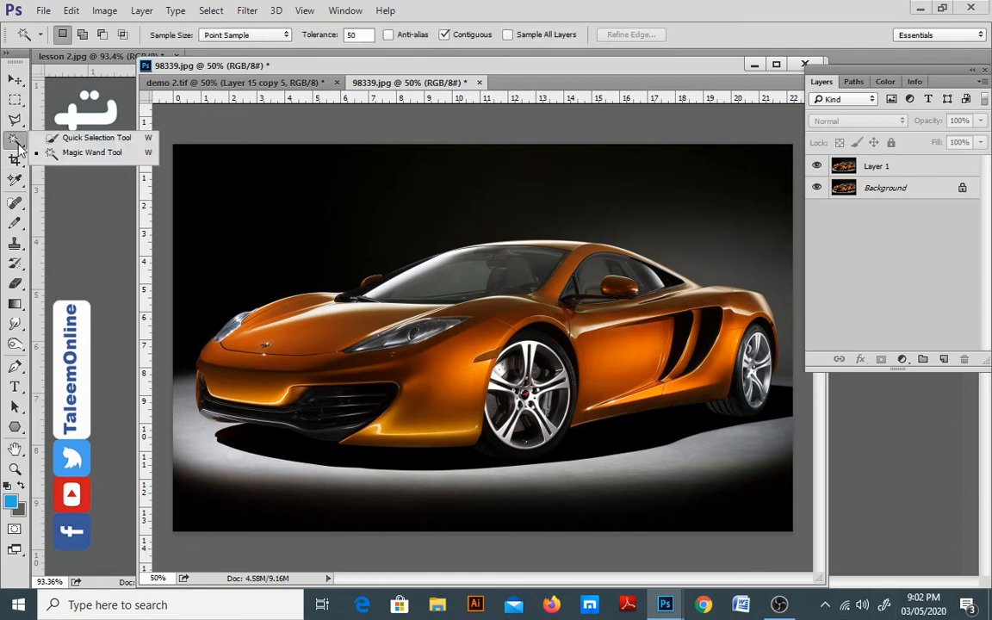
{"action": "left_click", "coordinate": [65, 155]}
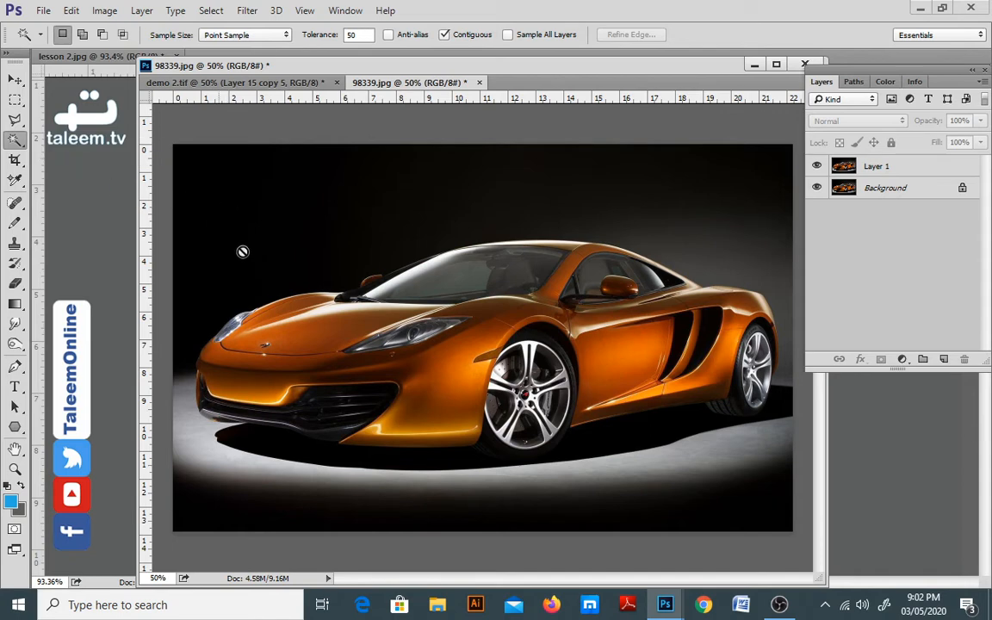
{"action": "left_click", "coordinate": [890, 171]}
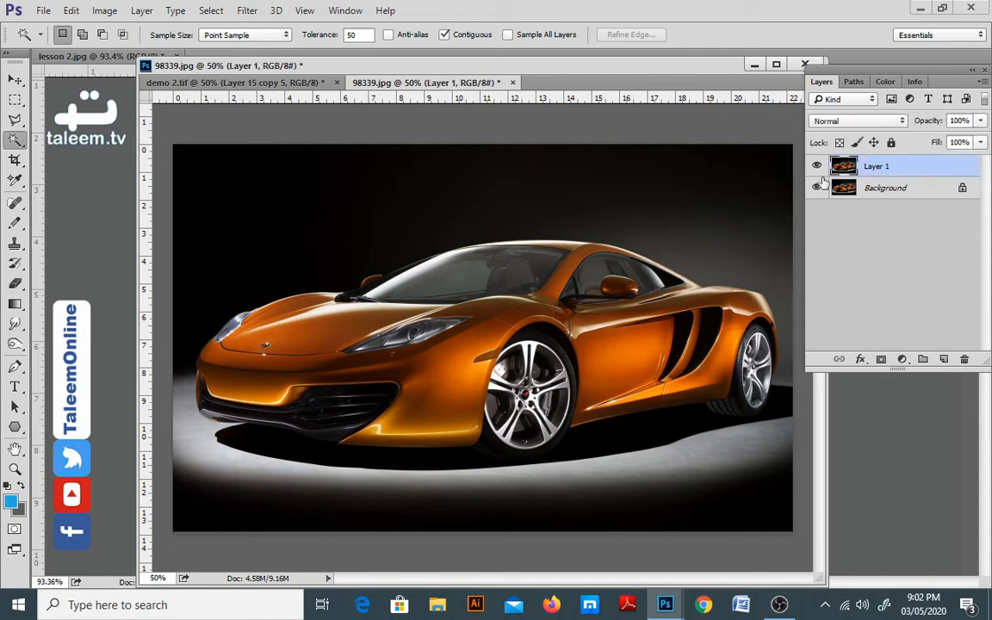
{"action": "left_click", "coordinate": [255, 214]}
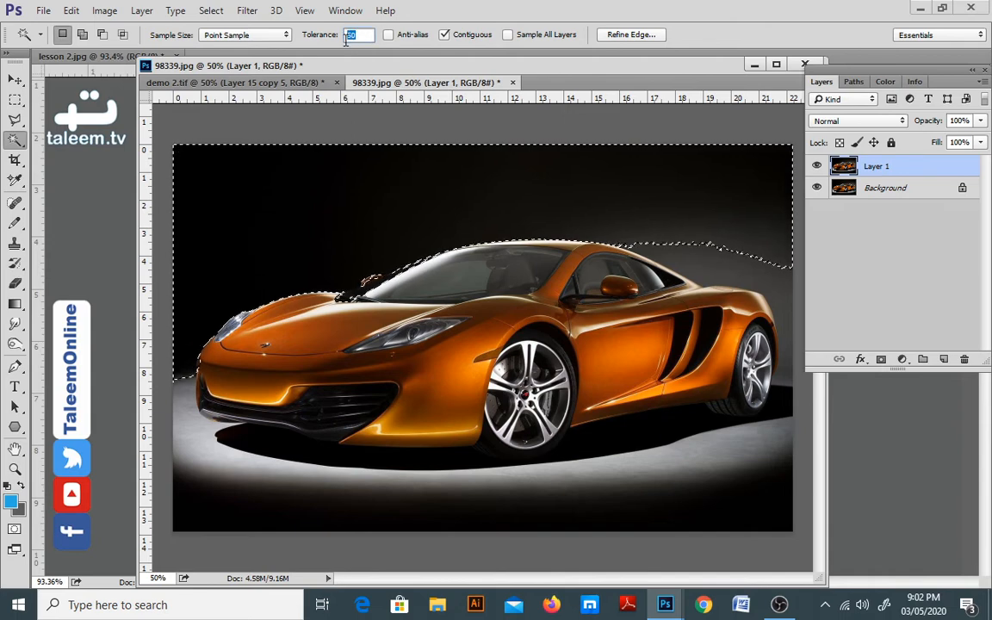
- Compare Magic Wand selections of the dark background using a tolerance of 10 and a tolerance of 50
{"action": "type", "text": "10"}
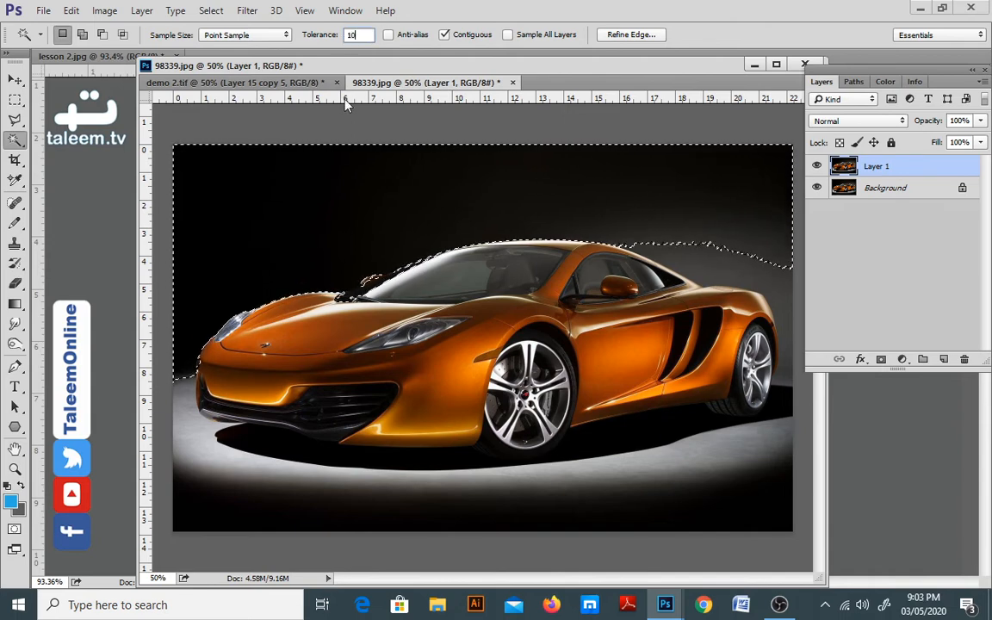
{"action": "left_click", "coordinate": [202, 269]}
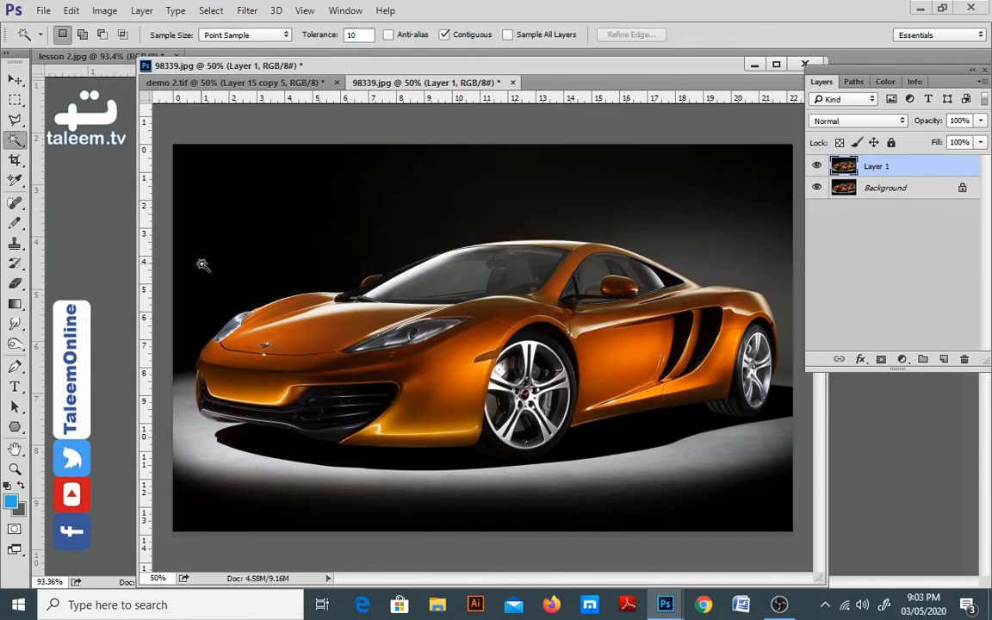
{"action": "double_click", "coordinate": [352, 34]}
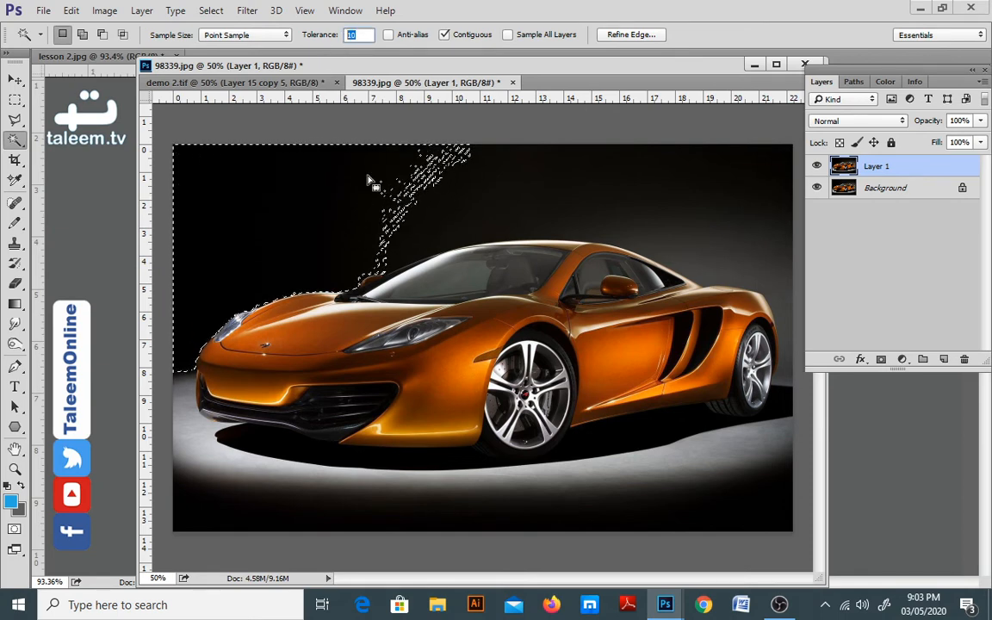
{"action": "left_click", "coordinate": [336, 169], "text": "shift"}
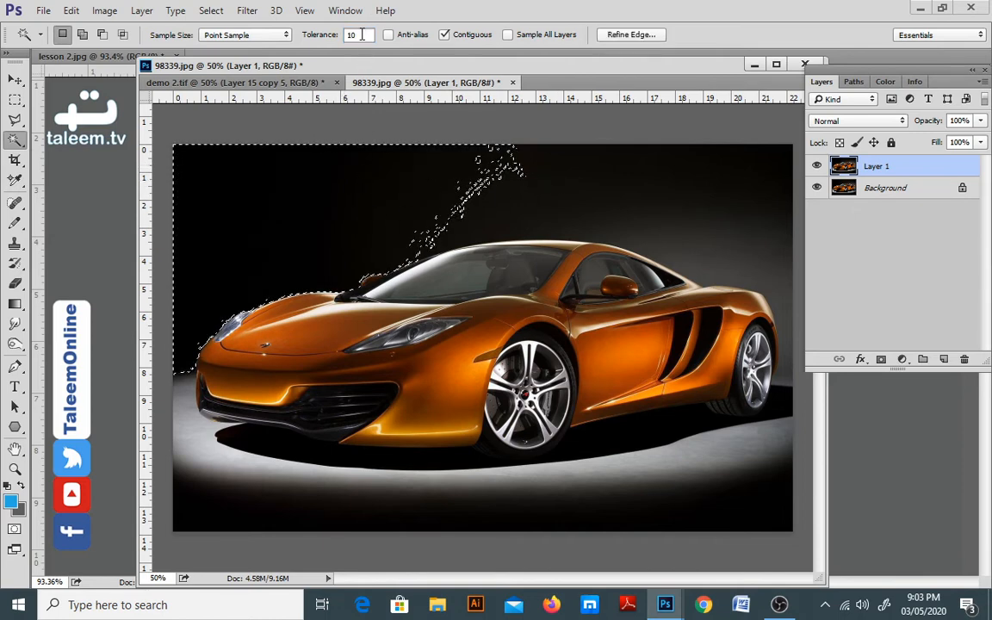
{"action": "type", "text": "50"}
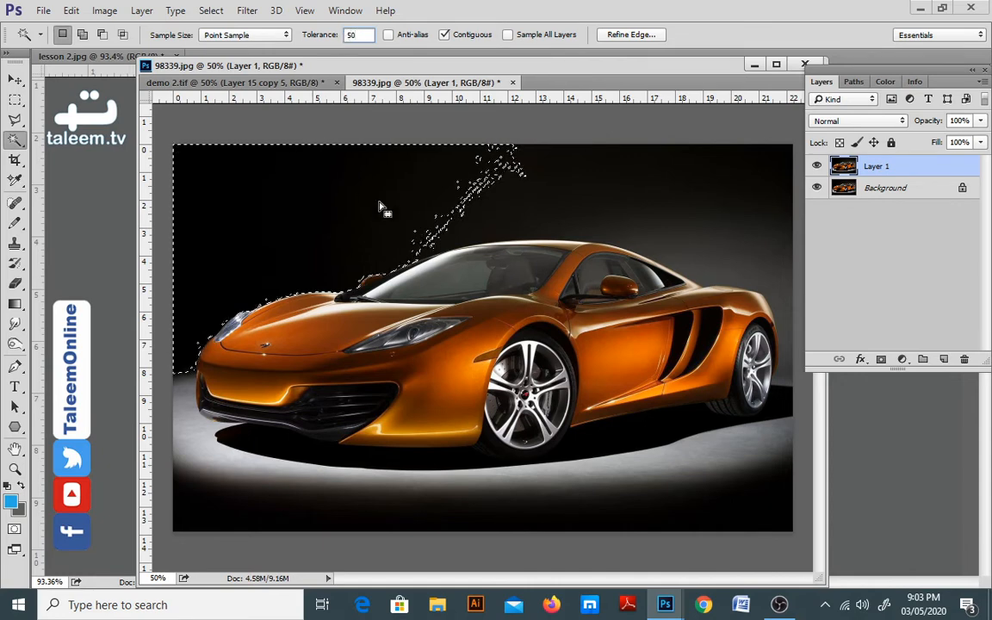
{"action": "left_click", "coordinate": [284, 212], "text": "shift"}
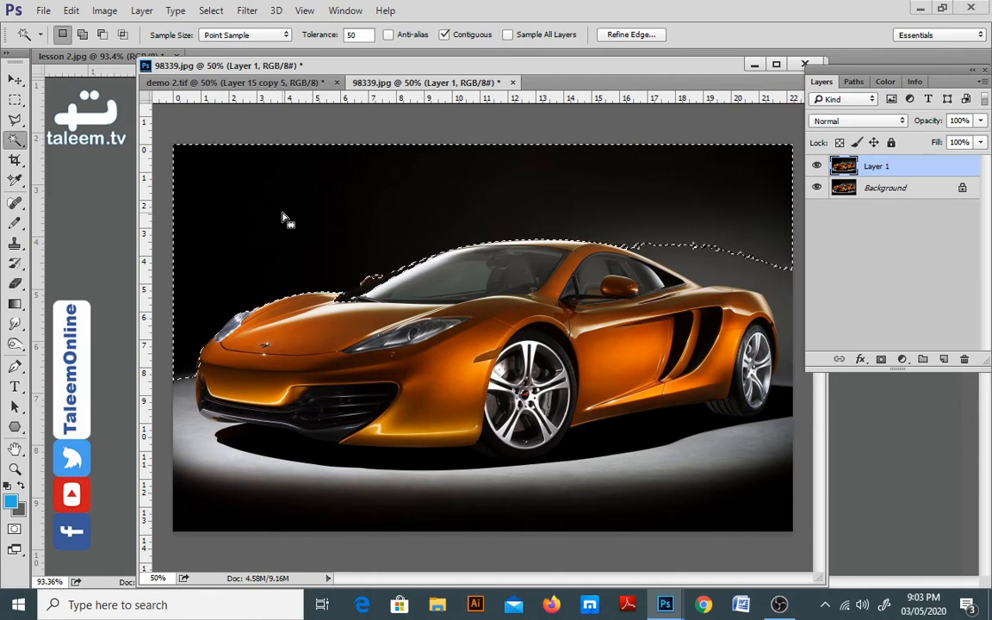
- Switch to the Quick Selection tool and set its brush size to 25 px
{"action": "right_click", "coordinate": [13, 141]}
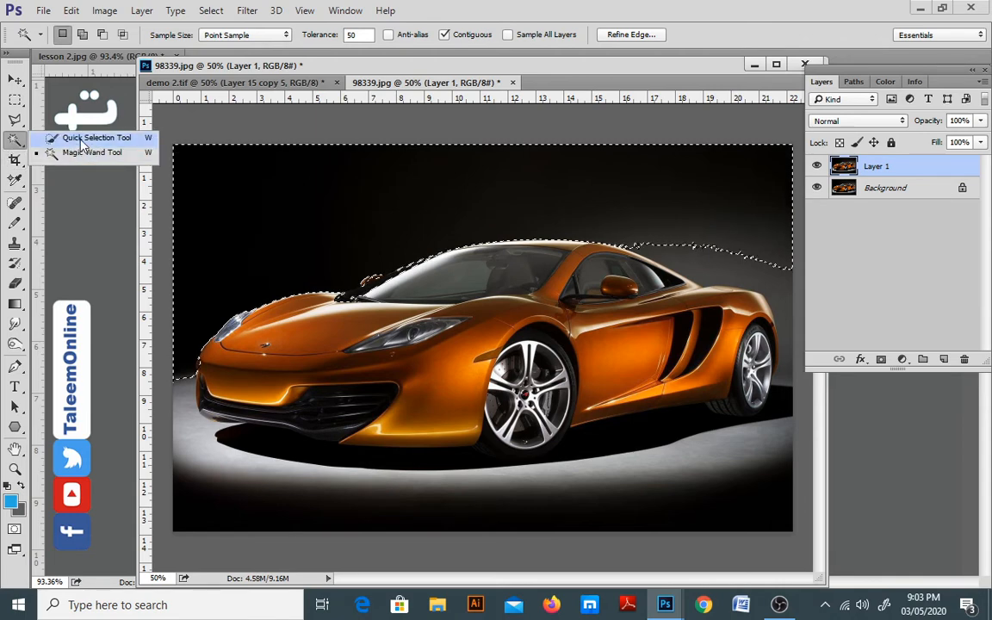
{"action": "left_click", "coordinate": [86, 138]}
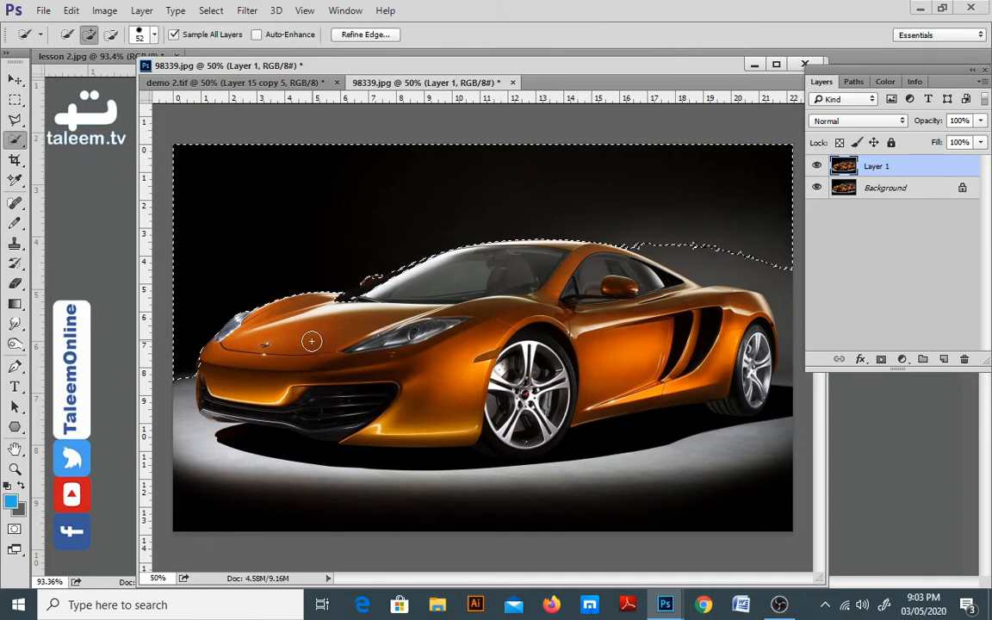
{"action": "left_click", "coordinate": [155, 36]}
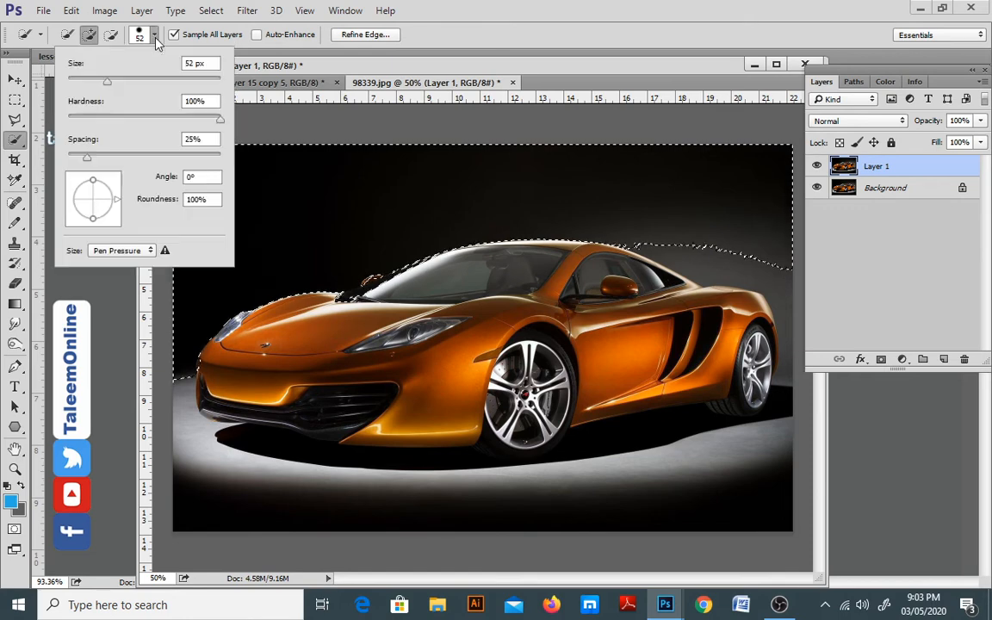
{"action": "left_click_drag", "start_coordinate": [102, 82], "coordinate": [90, 83]}
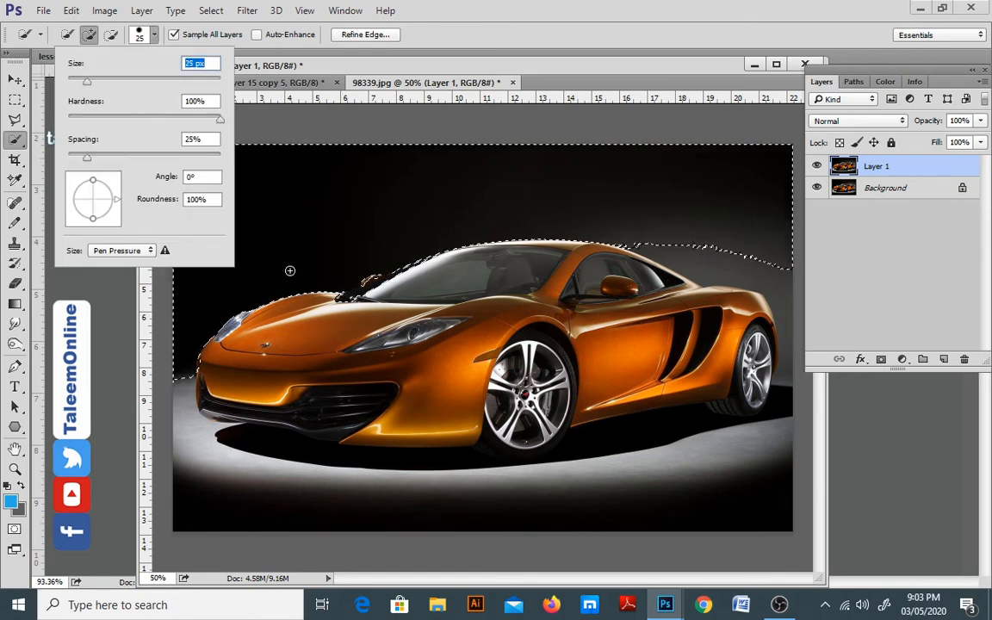
{"action": "left_click", "coordinate": [517, 70]}
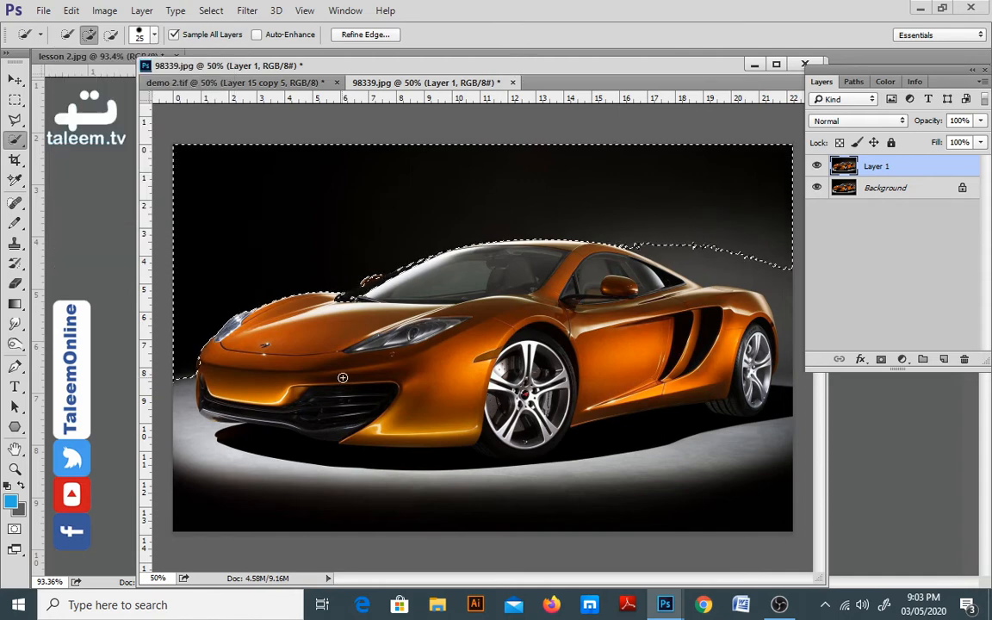
- Add the orange front fender to the current selection, switch to new-selection mode and deselect everything
{"action": "mouse_move", "coordinate": [389, 326]}
{"action": "left_mouse_down"}
{"action": "mouse_move", "coordinate": [468, 353]}
{"action": "mouse_move", "coordinate": [443, 408]}
{"action": "mouse_move", "coordinate": [405, 445]}
{"action": "left_mouse_up"}
{"action": "left_click", "coordinate": [66, 35]}
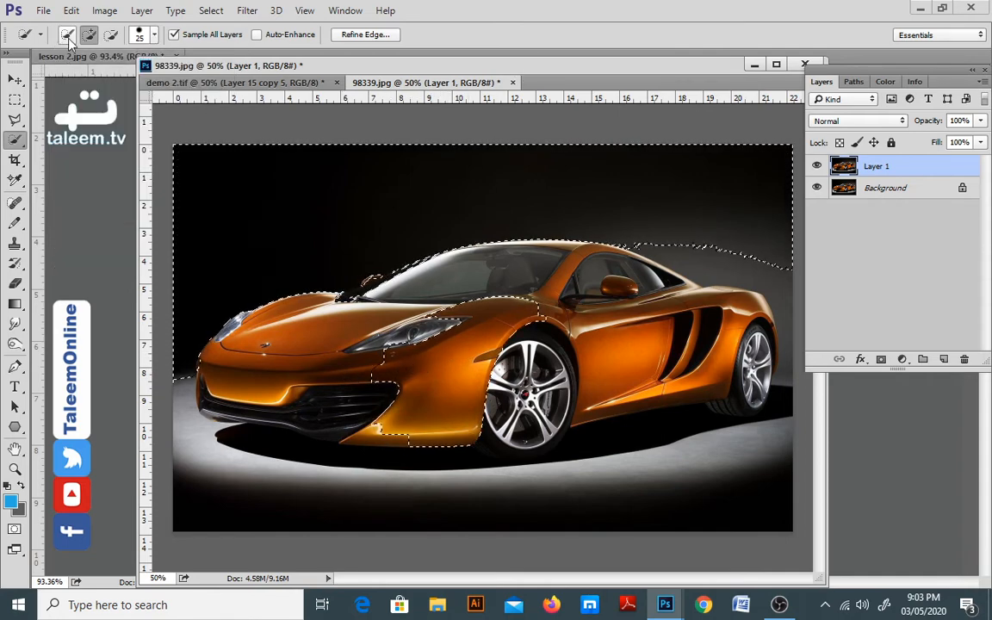
{"action": "key", "text": "ctrl+d"}
- Quick-select the car's hood and front body panels, and subtract the lower corner of the front bumper
{"action": "left_click_drag", "start_coordinate": [316, 335], "coordinate": [362, 304]}
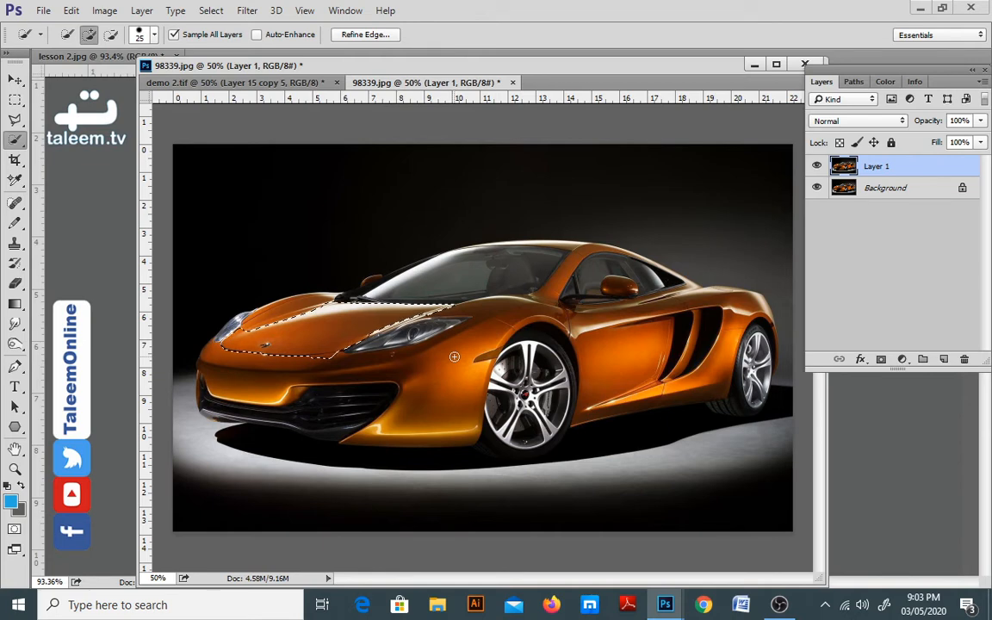
{"action": "left_click_drag", "start_coordinate": [452, 351], "coordinate": [423, 379]}
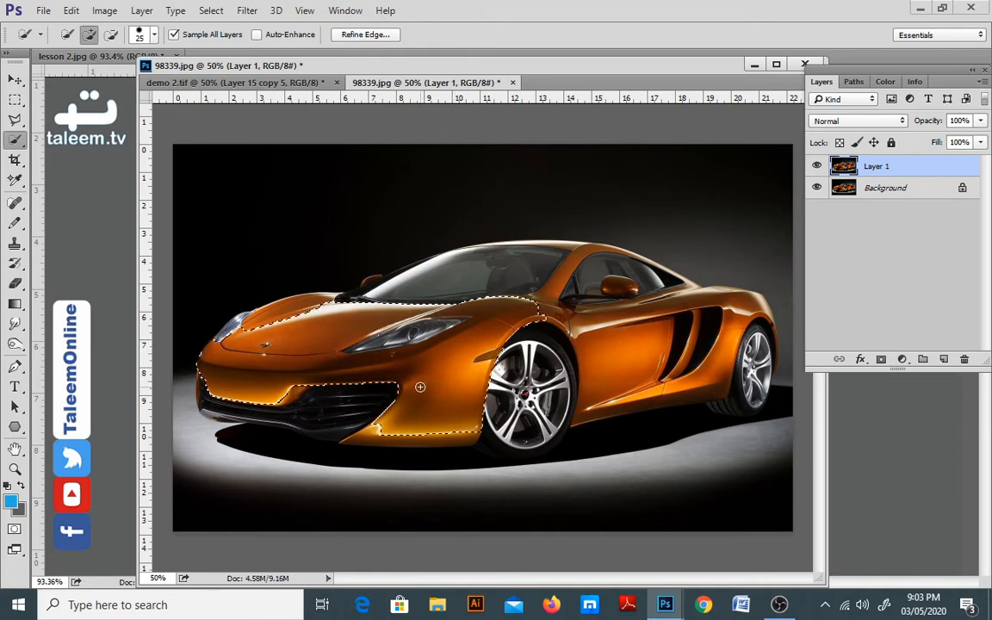
{"action": "left_click", "coordinate": [111, 35]}
{"action": "left_click_drag", "start_coordinate": [470, 403], "coordinate": [412, 423]}
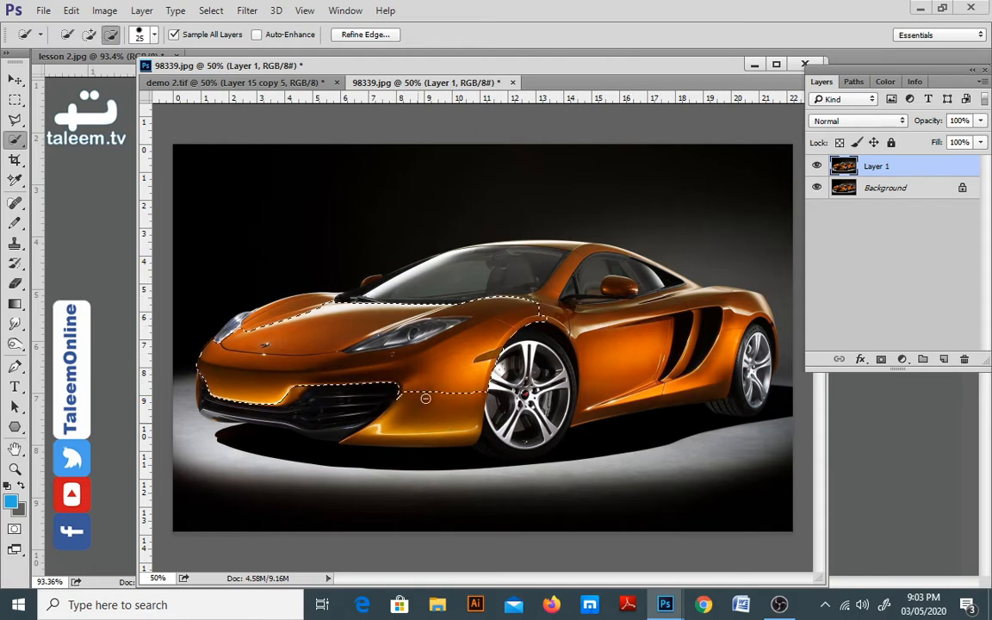
- Extend the quick selection over the front bumper, wheels, ground shadow, side panels, windows and roof to cover the whole car
{"action": "left_click", "coordinate": [67, 34]}
{"action": "mouse_move", "coordinate": [415, 418]}
{"action": "left_mouse_down"}
{"action": "mouse_move", "coordinate": [465, 418]}
{"action": "mouse_move", "coordinate": [390, 434]}
{"action": "mouse_move", "coordinate": [440, 434]}
{"action": "mouse_move", "coordinate": [379, 439]}
{"action": "mouse_move", "coordinate": [456, 397]}
{"action": "mouse_move", "coordinate": [471, 346]}
{"action": "mouse_move", "coordinate": [499, 325]}
{"action": "mouse_move", "coordinate": [302, 358]}
{"action": "mouse_move", "coordinate": [419, 314]}
{"action": "mouse_move", "coordinate": [295, 318]}
{"action": "mouse_move", "coordinate": [312, 297]}
{"action": "mouse_move", "coordinate": [232, 331]}
{"action": "left_mouse_up"}
{"action": "mouse_move", "coordinate": [221, 414]}
{"action": "left_mouse_down"}
{"action": "mouse_move", "coordinate": [370, 417]}
{"action": "mouse_move", "coordinate": [508, 441]}
{"action": "mouse_move", "coordinate": [603, 435]}
{"action": "left_mouse_up"}
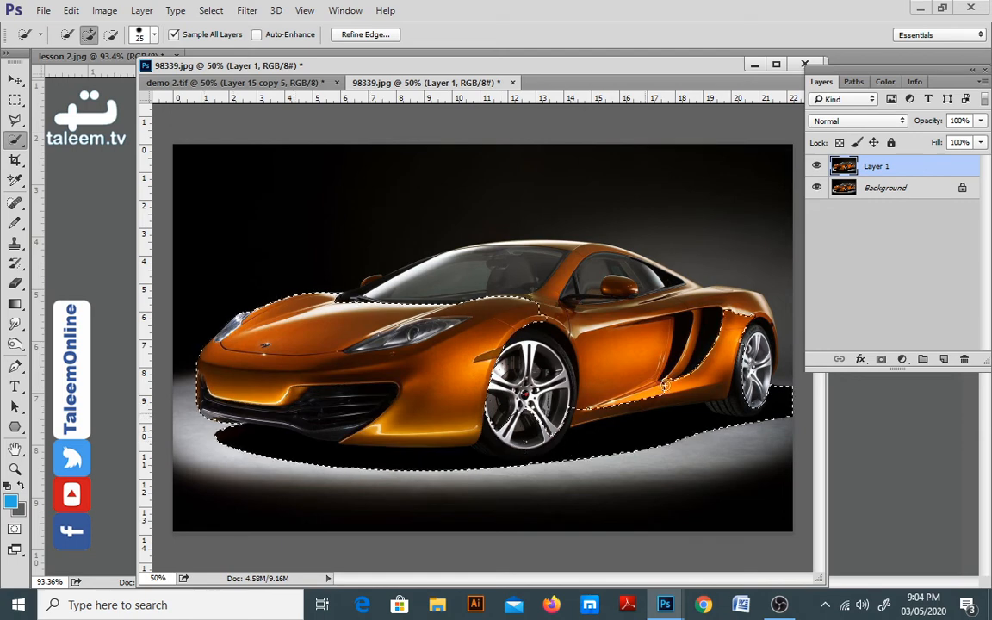
{"action": "mouse_move", "coordinate": [663, 386]}
{"action": "left_mouse_down"}
{"action": "mouse_move", "coordinate": [630, 353]}
{"action": "mouse_move", "coordinate": [532, 366]}
{"action": "left_mouse_up"}
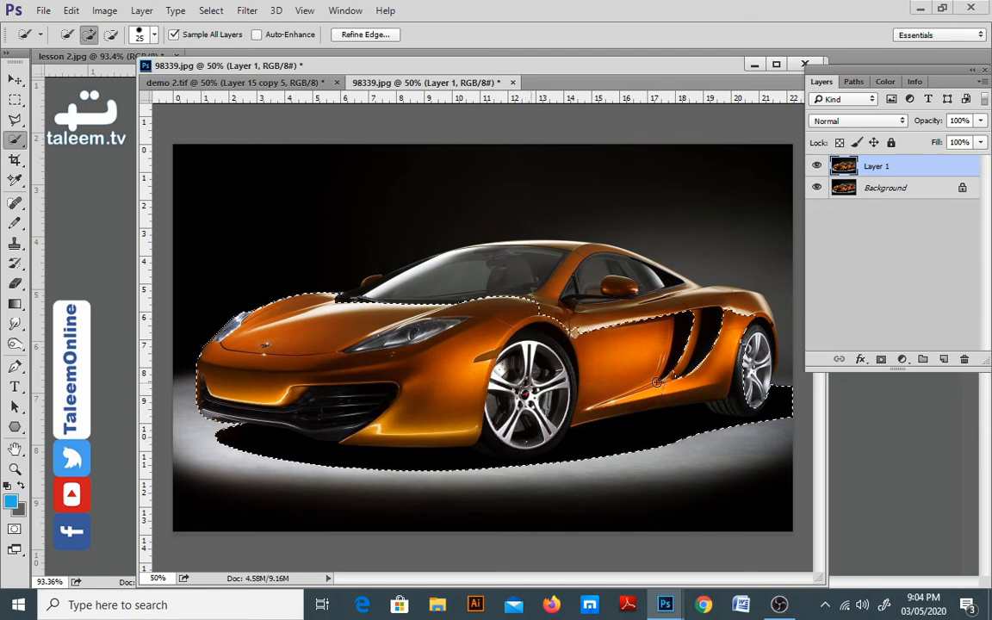
{"action": "mouse_move", "coordinate": [657, 381]}
{"action": "left_mouse_down"}
{"action": "mouse_move", "coordinate": [642, 308]}
{"action": "mouse_move", "coordinate": [740, 300]}
{"action": "mouse_move", "coordinate": [663, 270]}
{"action": "mouse_move", "coordinate": [684, 274]}
{"action": "mouse_move", "coordinate": [607, 258]}
{"action": "mouse_move", "coordinate": [461, 285]}
{"action": "left_mouse_up"}
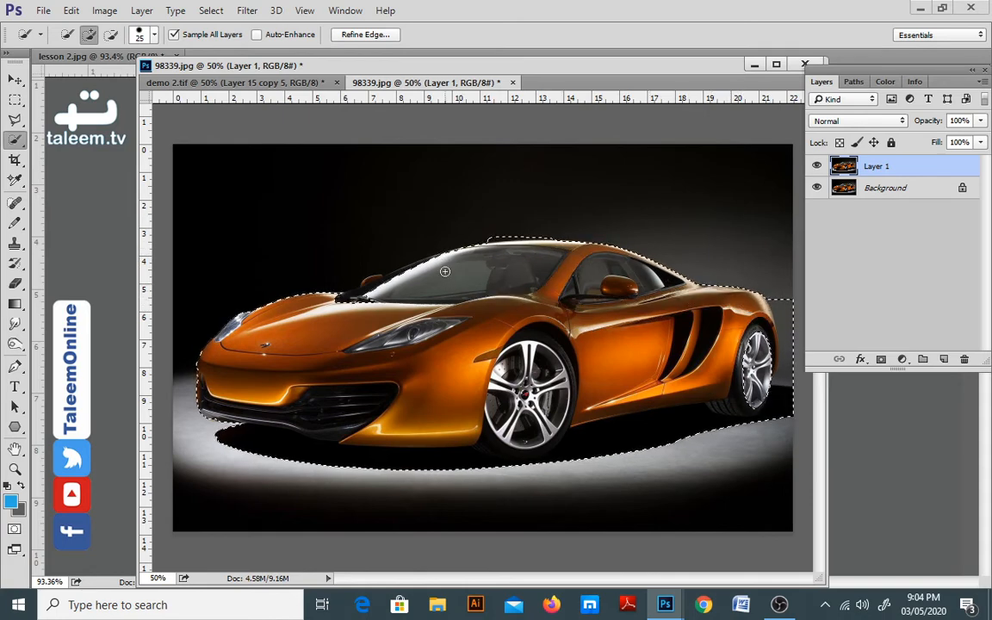
- Subtract the excess background above the roof and behind the car's rear end from the selection
{"action": "key", "text": "ctrl+shift+i"}
{"action": "key", "text": "ctrl+shift+i"}
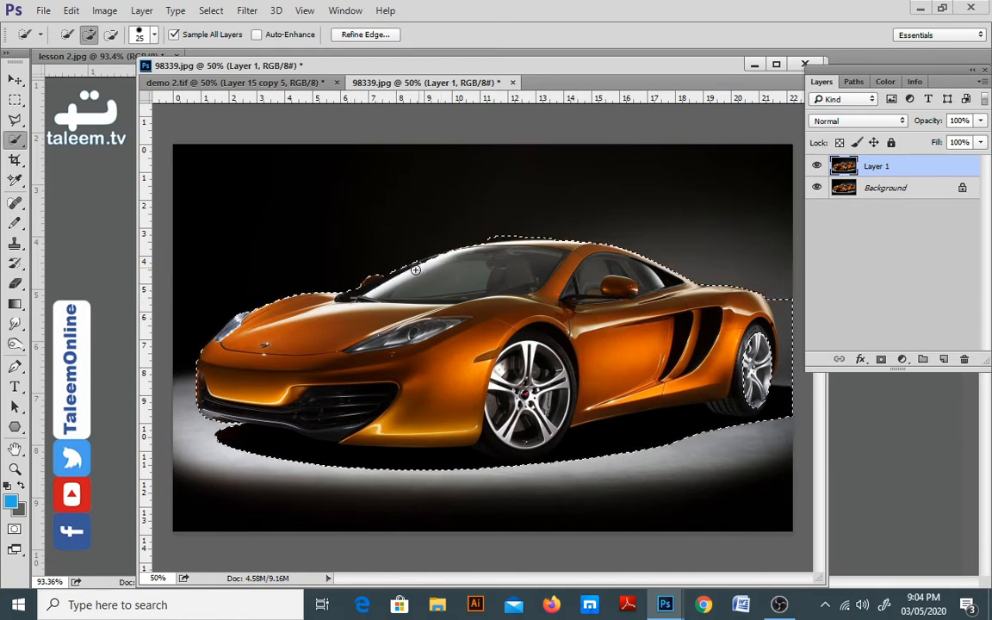
{"action": "key", "text": "alt"}
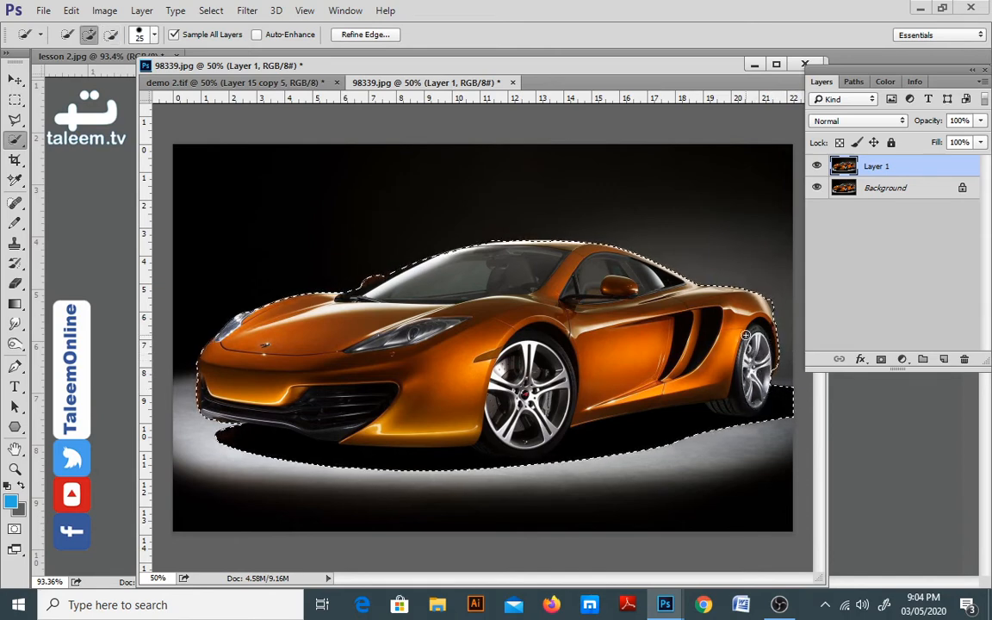
- Subtract the leftover grey background bulge along the rear fender so the selection follows the car's edge at 200% zoom
{"action": "key", "text": "z"}
{"action": "left_click", "coordinate": [787, 317]}
{"action": "left_click", "coordinate": [787, 317]}
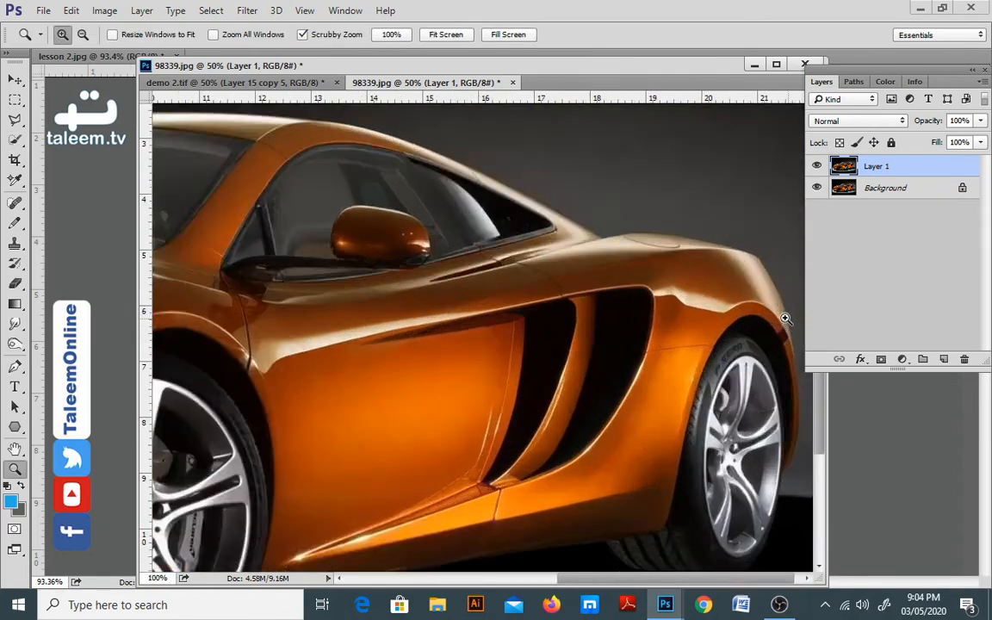
{"action": "left_click", "coordinate": [786, 317]}
{"action": "left_click_drag", "start_coordinate": [681, 335], "coordinate": [631, 339]}
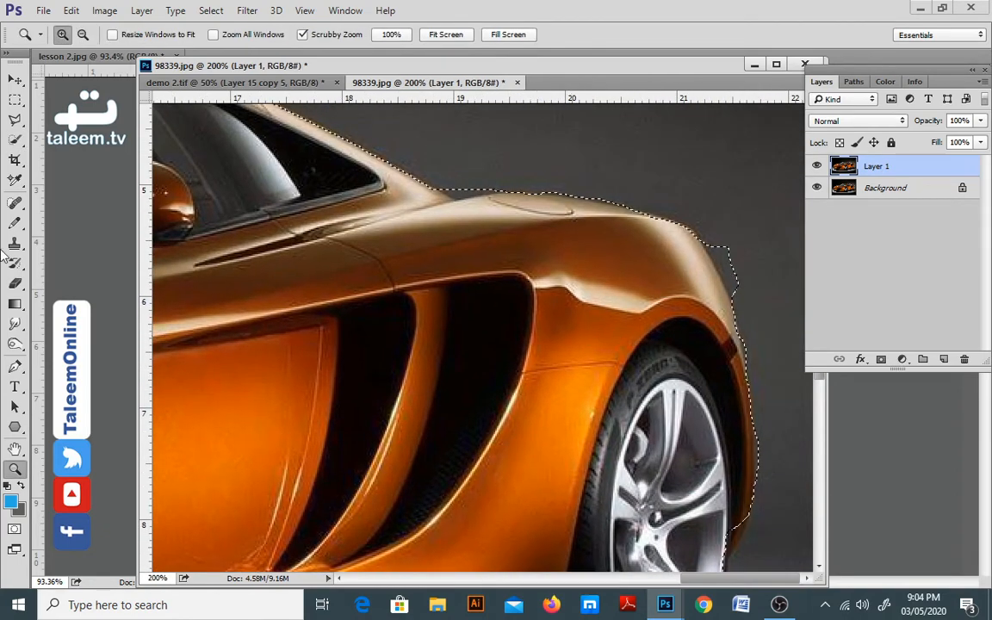
{"action": "left_click", "coordinate": [14, 139]}
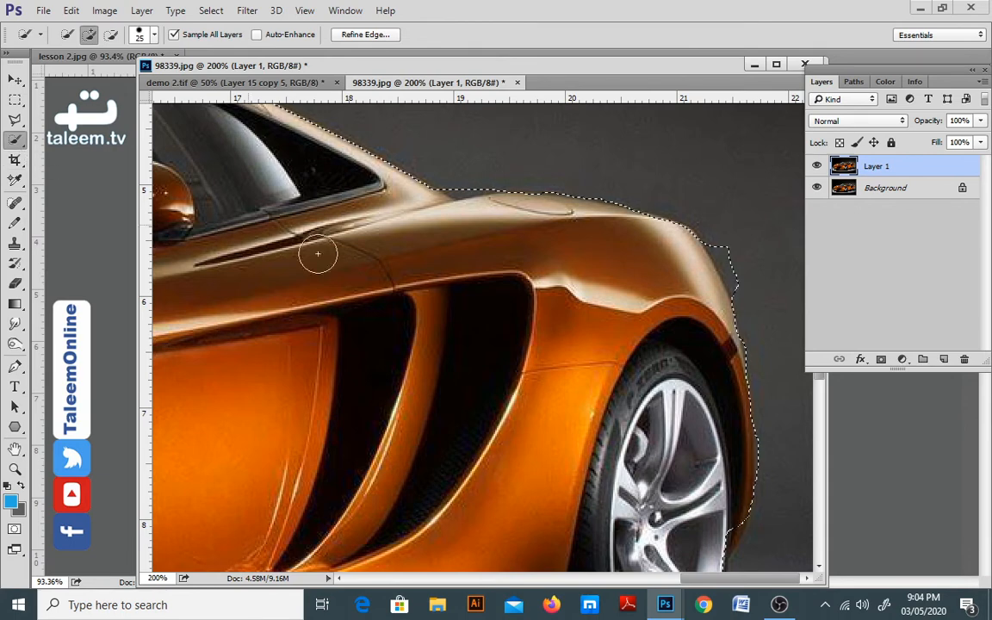
{"action": "mouse_move", "coordinate": [739, 257]}
{"action": "left_mouse_down", "text": "alt"}
{"action": "mouse_move", "coordinate": [752, 286]}
{"action": "mouse_move", "coordinate": [725, 248]}
{"action": "left_mouse_up", "text": "alt"}
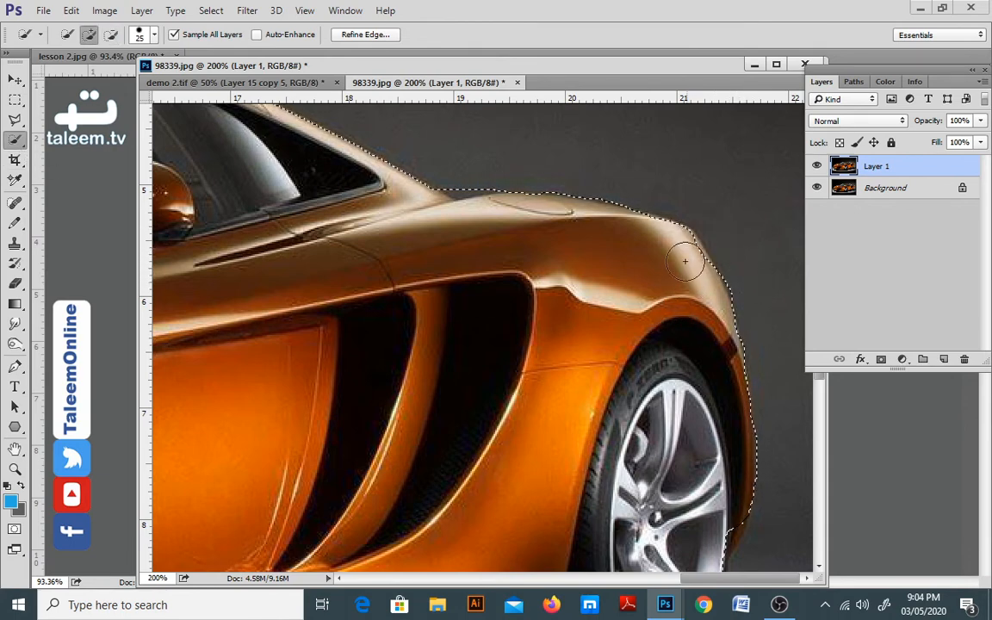
- Examine the selection edge along the rear fender, roof, windshield, mirror and hood, and return to a wider view of the car
{"action": "key", "text": "ctrl+d"}
{"action": "left_click_drag", "start_coordinate": [624, 292], "coordinate": [633, 401]}
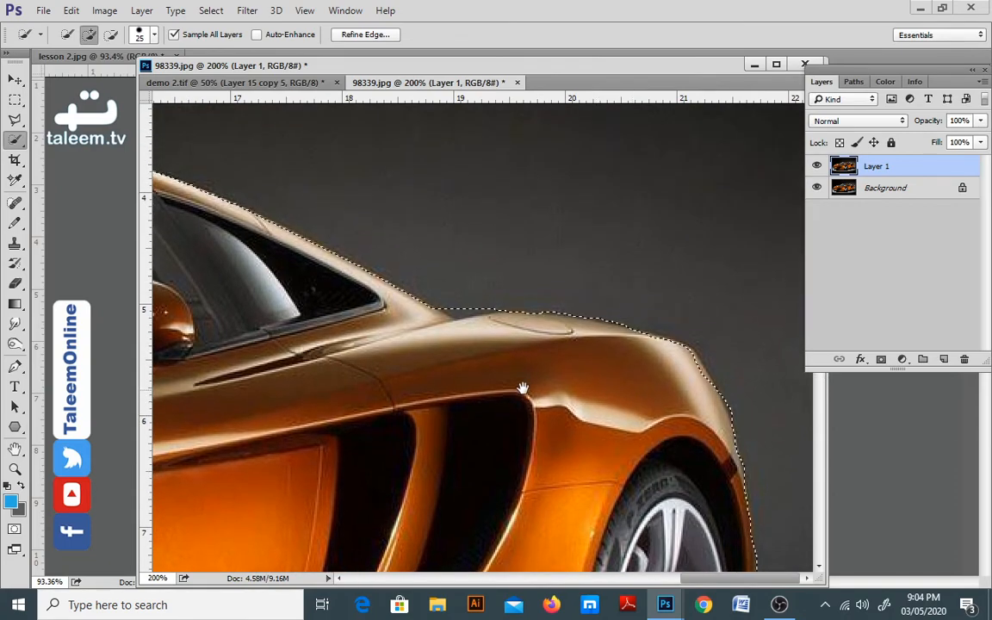
{"action": "mouse_move", "coordinate": [524, 389]}
{"action": "left_mouse_down"}
{"action": "mouse_move", "coordinate": [594, 345]}
{"action": "mouse_move", "coordinate": [436, 314]}
{"action": "left_mouse_up"}
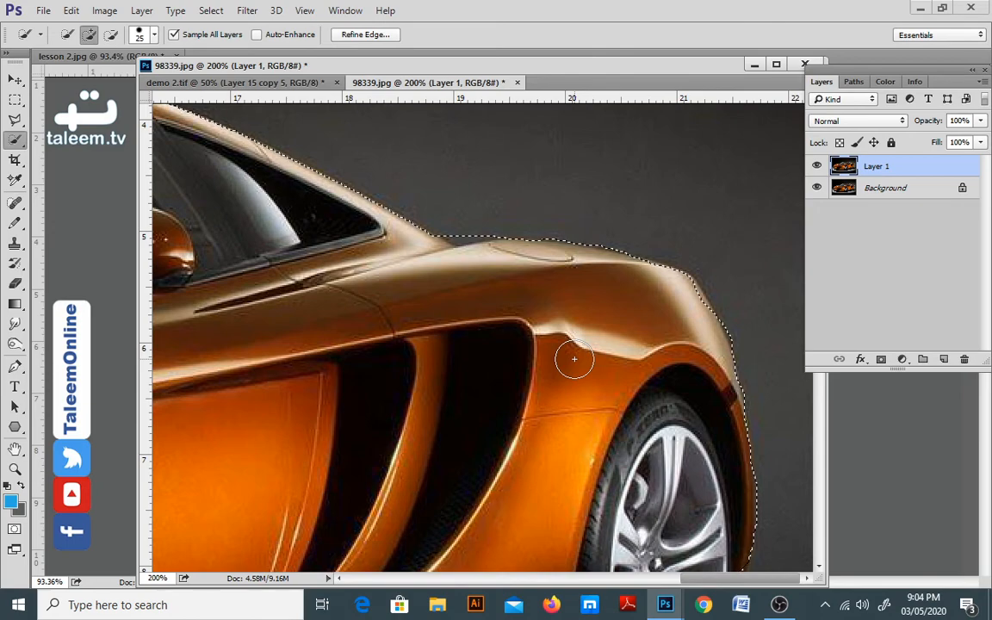
{"action": "left_click_drag", "start_coordinate": [267, 244], "coordinate": [496, 399]}
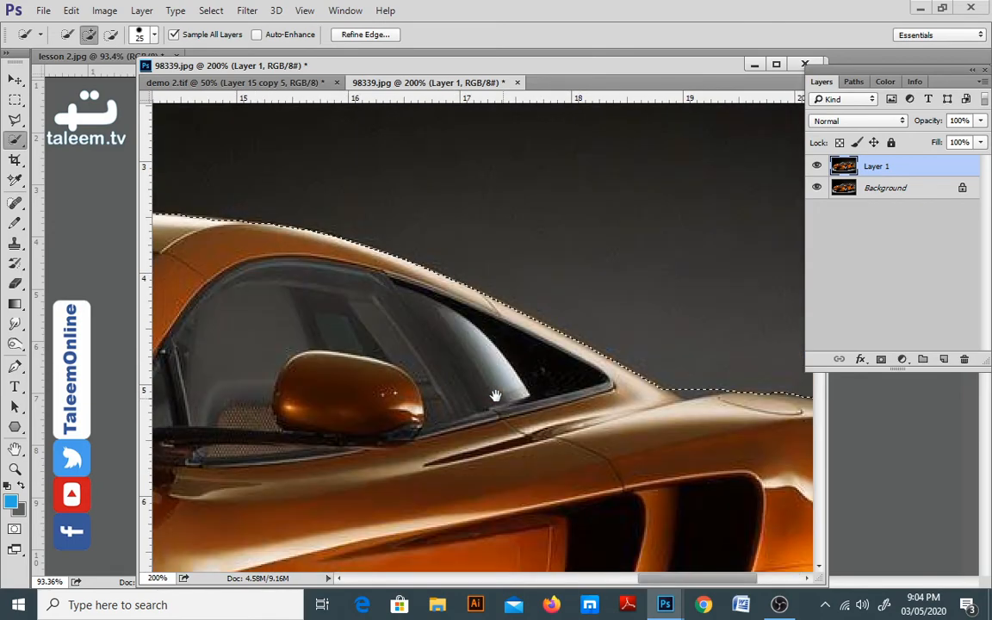
{"action": "left_click_drag", "start_coordinate": [418, 277], "coordinate": [710, 278]}
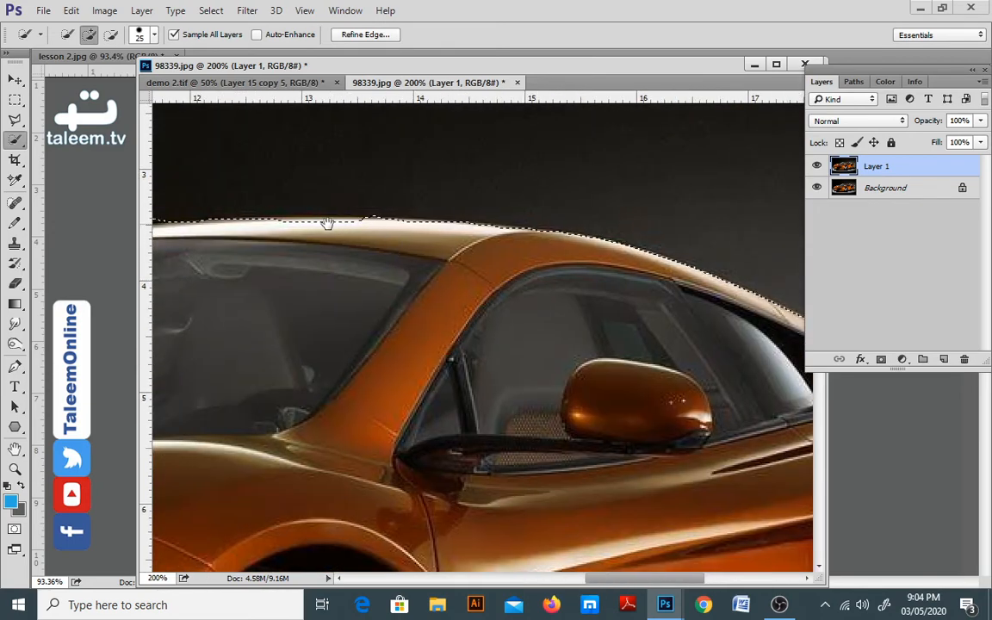
{"action": "left_click_drag", "start_coordinate": [343, 224], "coordinate": [541, 221]}
{"action": "left_click_drag", "start_coordinate": [346, 218], "coordinate": [539, 175]}
{"action": "left_click_drag", "start_coordinate": [268, 287], "coordinate": [456, 177]}
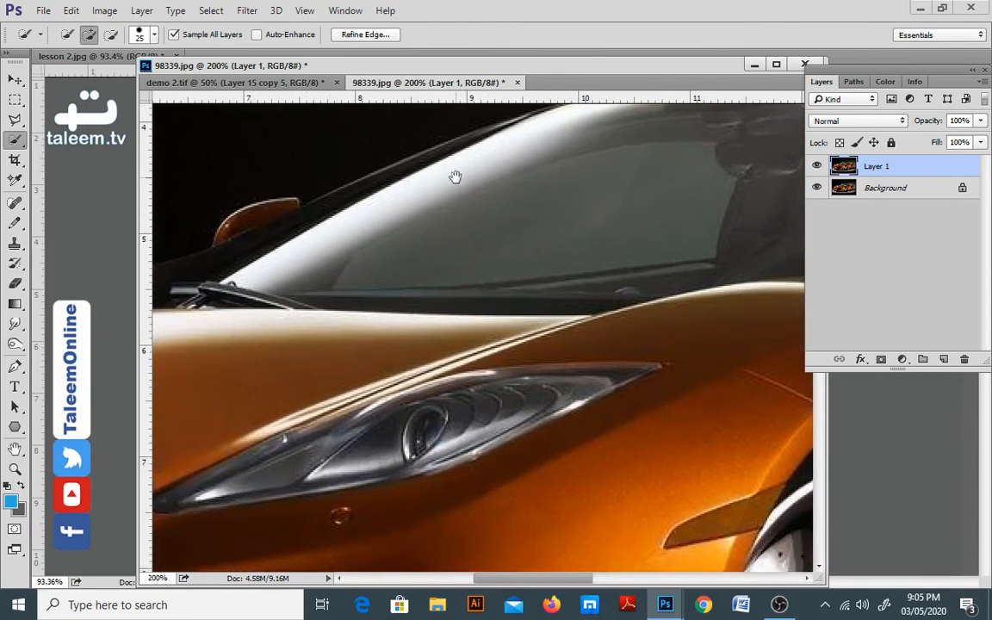
{"action": "left_click_drag", "start_coordinate": [254, 268], "coordinate": [518, 250]}
{"action": "left_click_drag", "start_coordinate": [323, 329], "coordinate": [379, 292]}
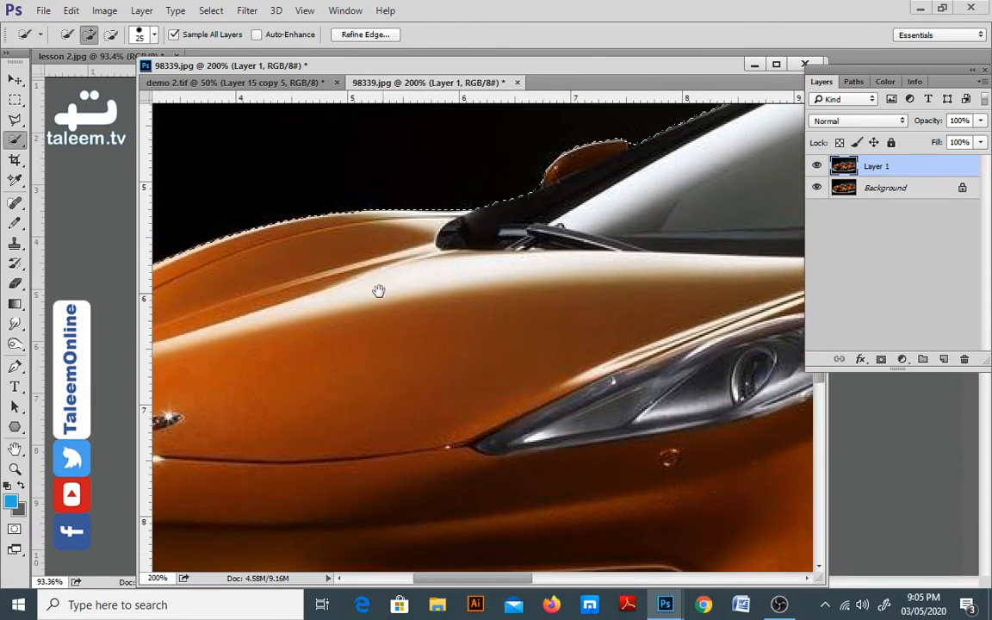
{"action": "key", "text": "ctrl+d"}
{"action": "key", "text": "z"}
{"action": "left_click", "coordinate": [435, 335]}
{"action": "left_click", "coordinate": [439, 349]}
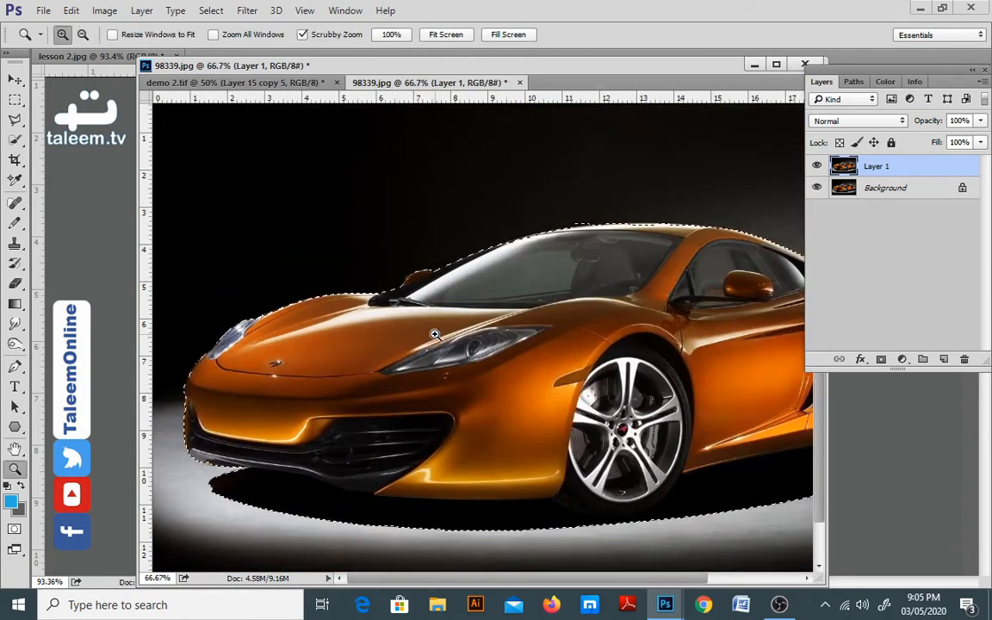
- Return the image to 50% zoom and clear the selection around the whole car
{"action": "left_click", "coordinate": [441, 353], "text": "alt"}
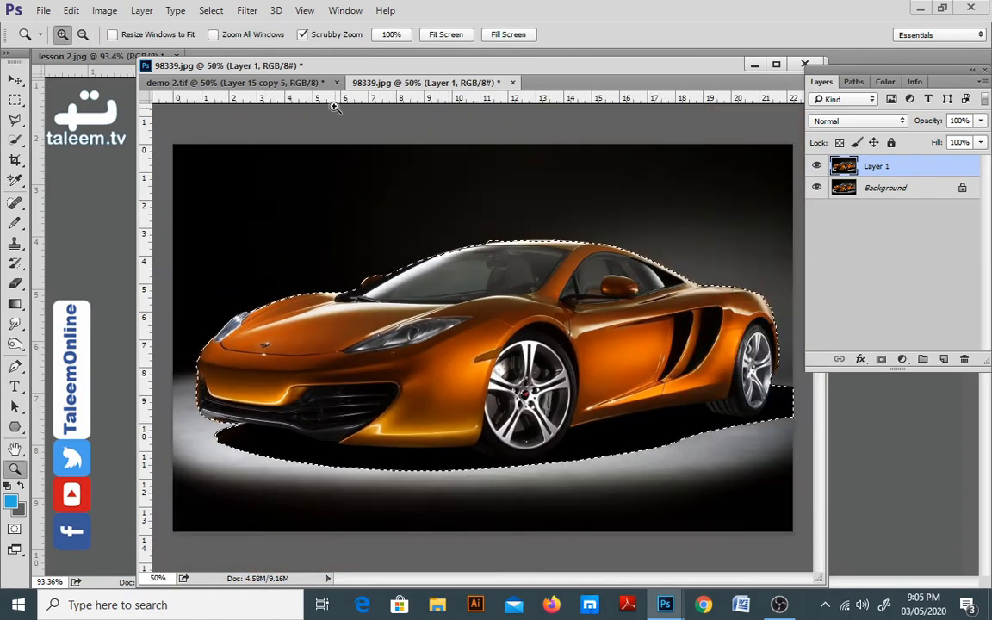
{"action": "left_click", "coordinate": [15, 164]}
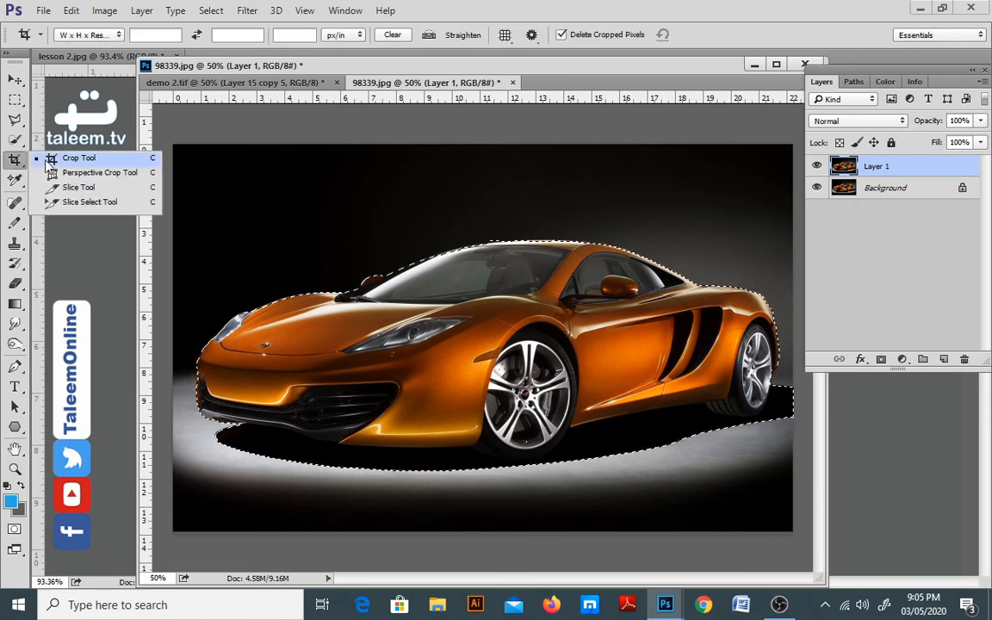
{"action": "left_click", "coordinate": [51, 159]}
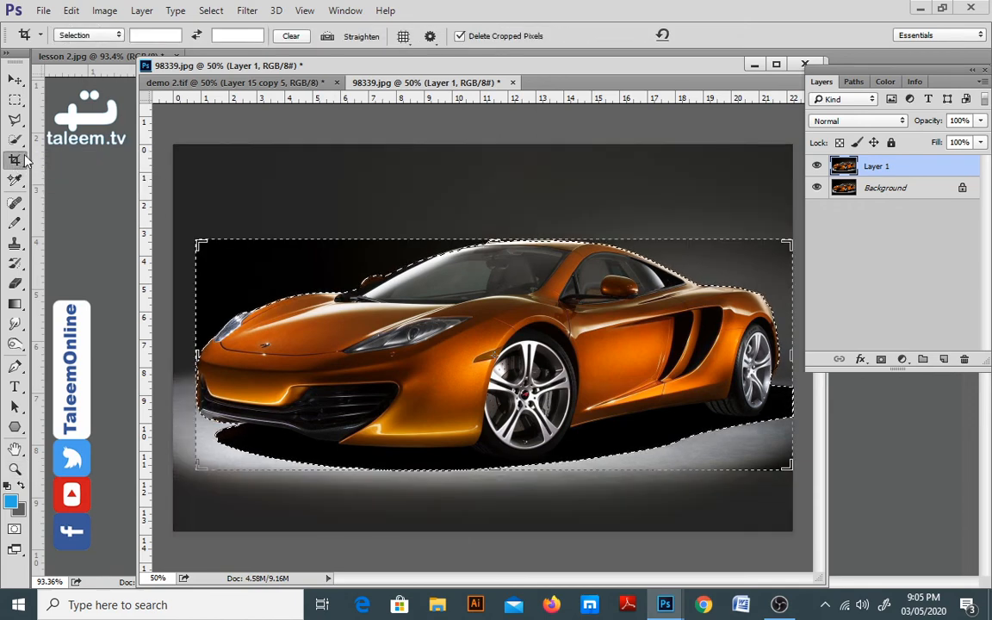
{"action": "left_click", "coordinate": [19, 102]}
{"action": "left_click", "coordinate": [240, 207]}
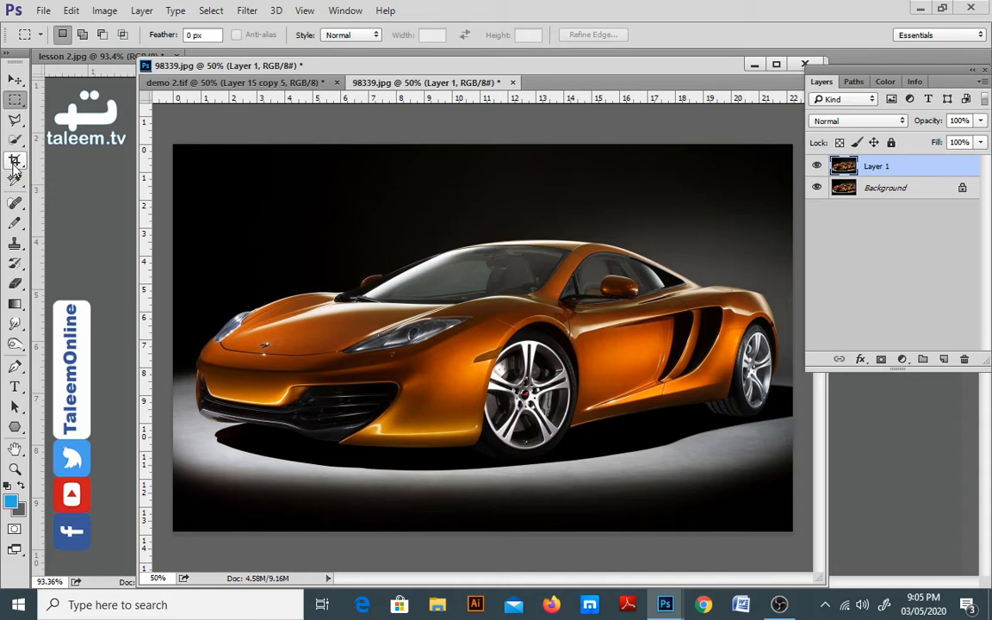
{"action": "left_click", "coordinate": [15, 164]}
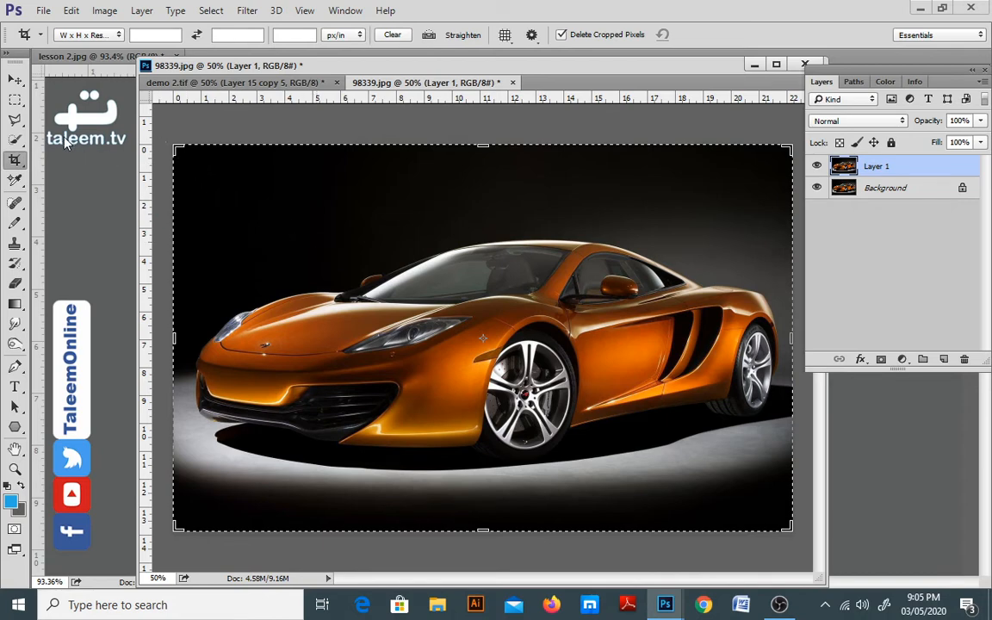
{"action": "left_click", "coordinate": [182, 132]}
{"action": "left_click", "coordinate": [18, 100]}
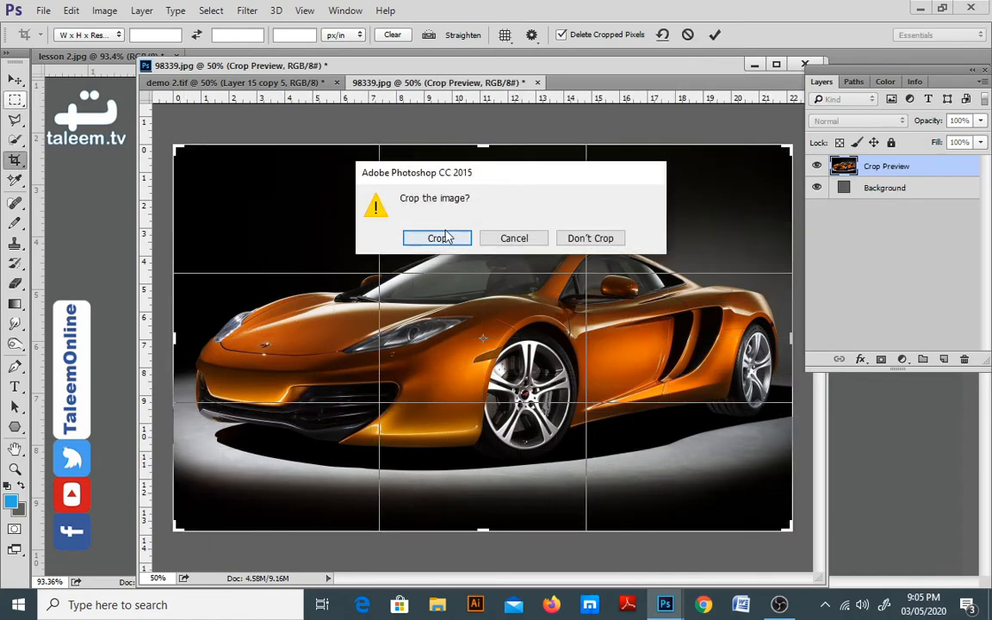
{"action": "left_click", "coordinate": [608, 241]}
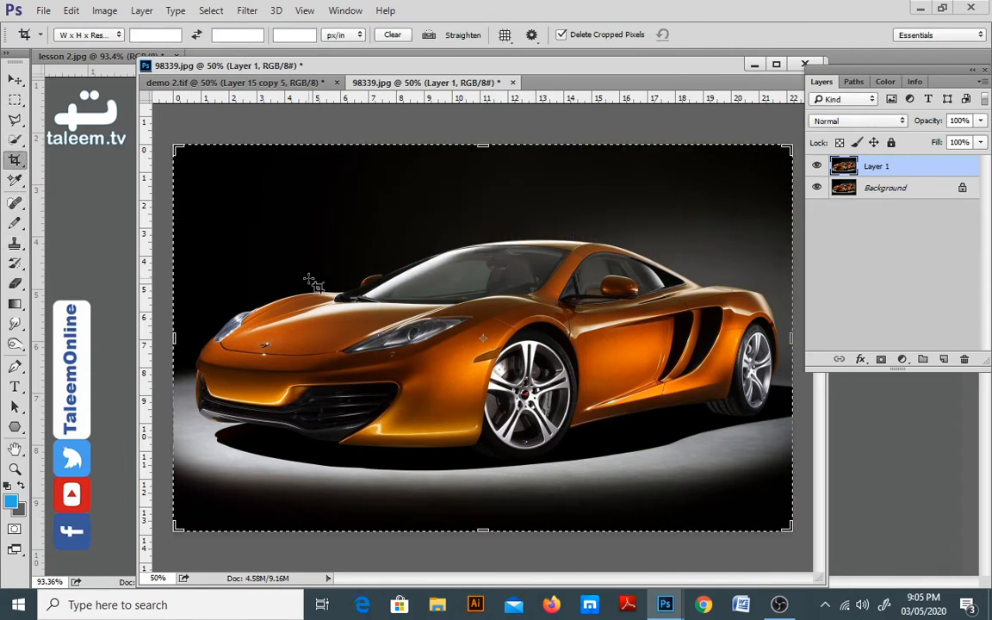
- Marquee-select the hood, headlight and front wheel area and crop the image to it, widening the crop to about 10.6 in
{"action": "left_click", "coordinate": [14, 99]}
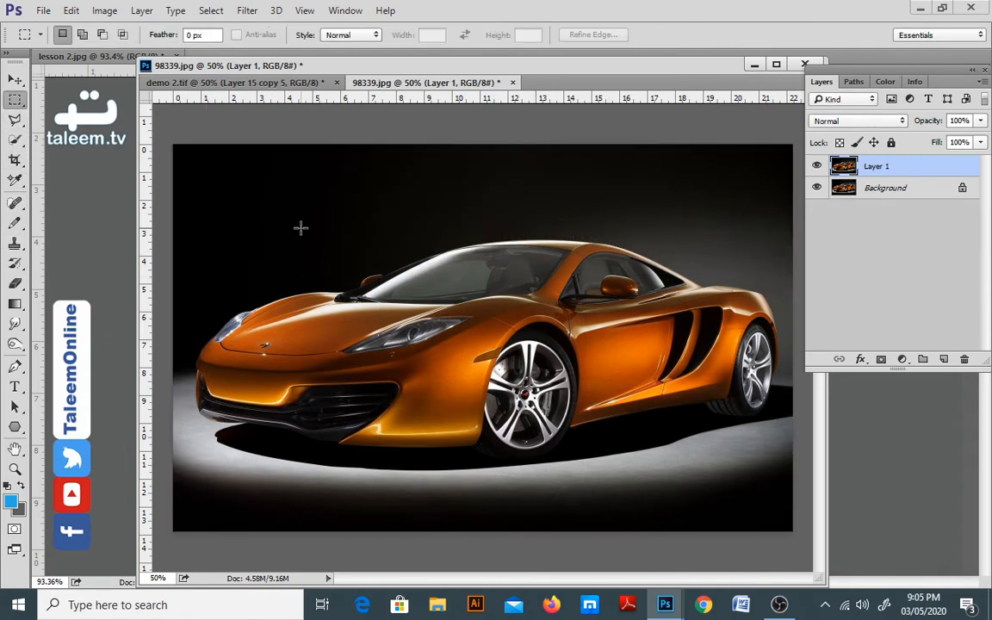
{"action": "left_click_drag", "start_coordinate": [288, 288], "coordinate": [566, 448]}
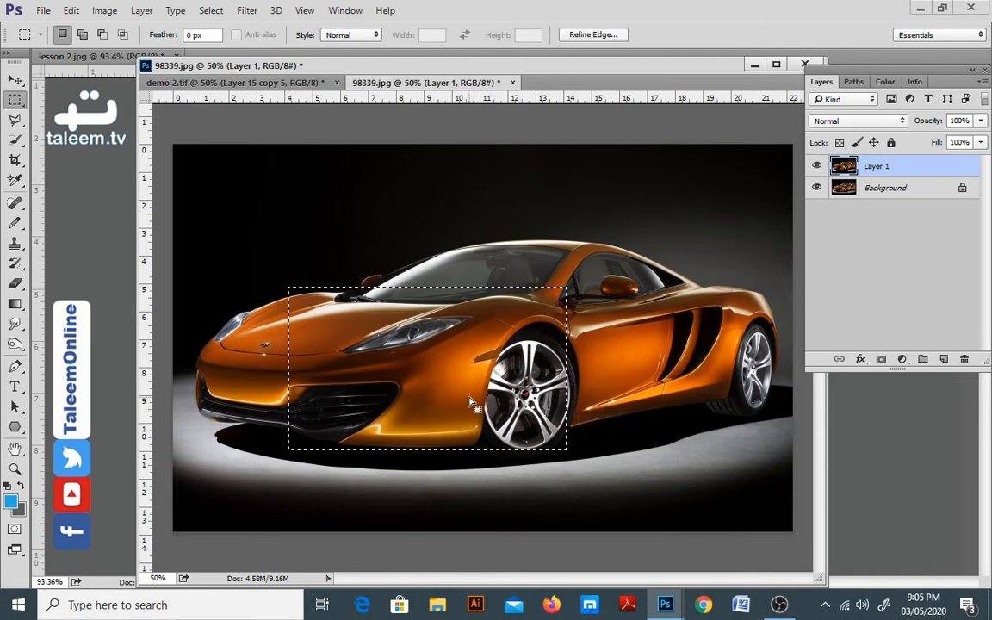
{"action": "left_click", "coordinate": [13, 160]}
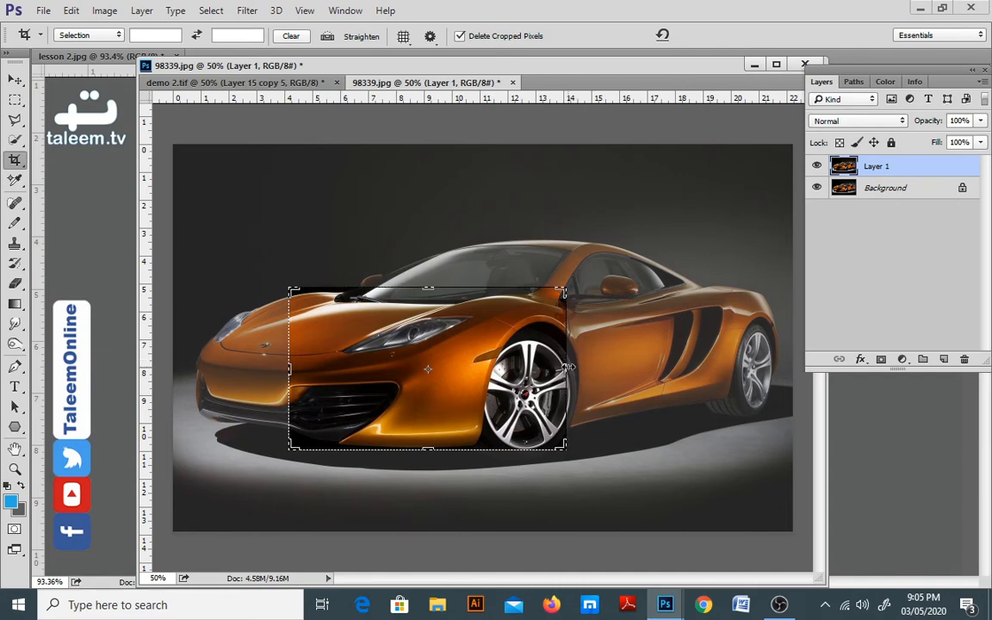
{"action": "left_click_drag", "start_coordinate": [569, 367], "coordinate": [581, 328]}
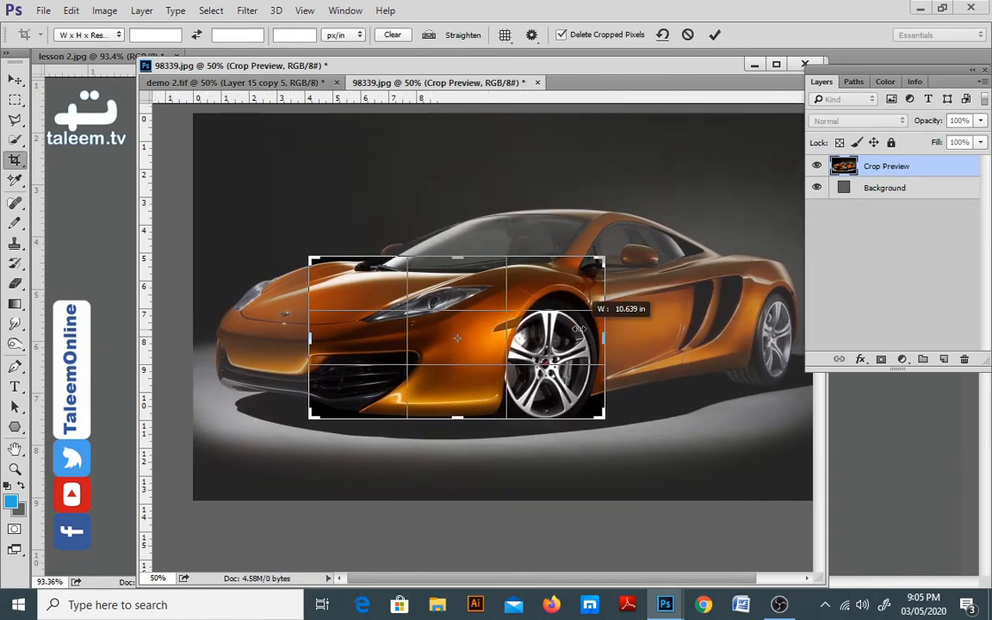
{"action": "key", "text": "Return"}
{"action": "key", "text": "w"}
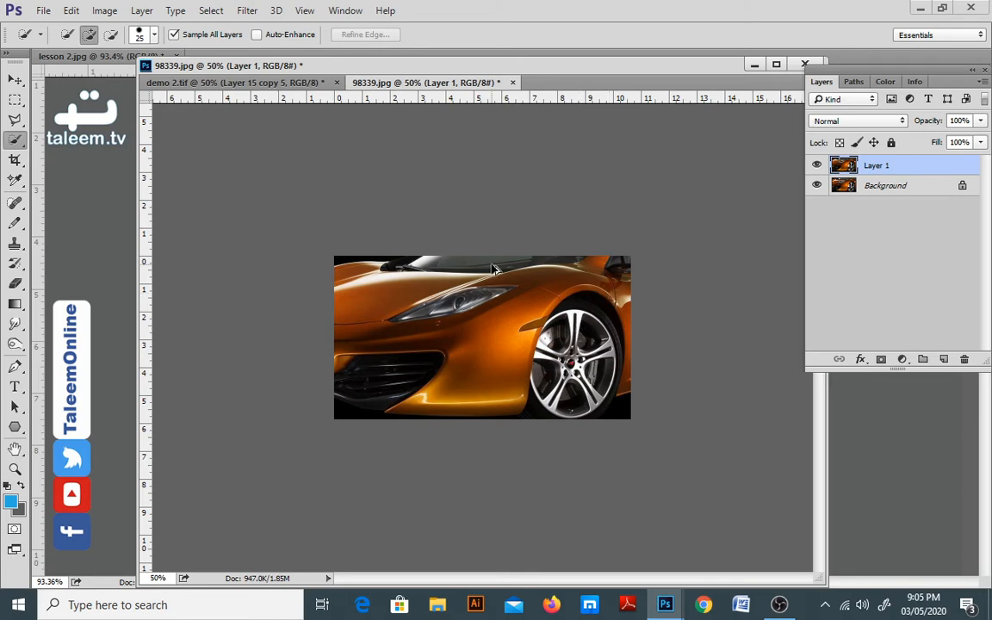
- Undo the crop to the car's front section and clear the rectangular selection
{"action": "key", "text": "ctrl+z"}
{"action": "left_click", "coordinate": [15, 162]}
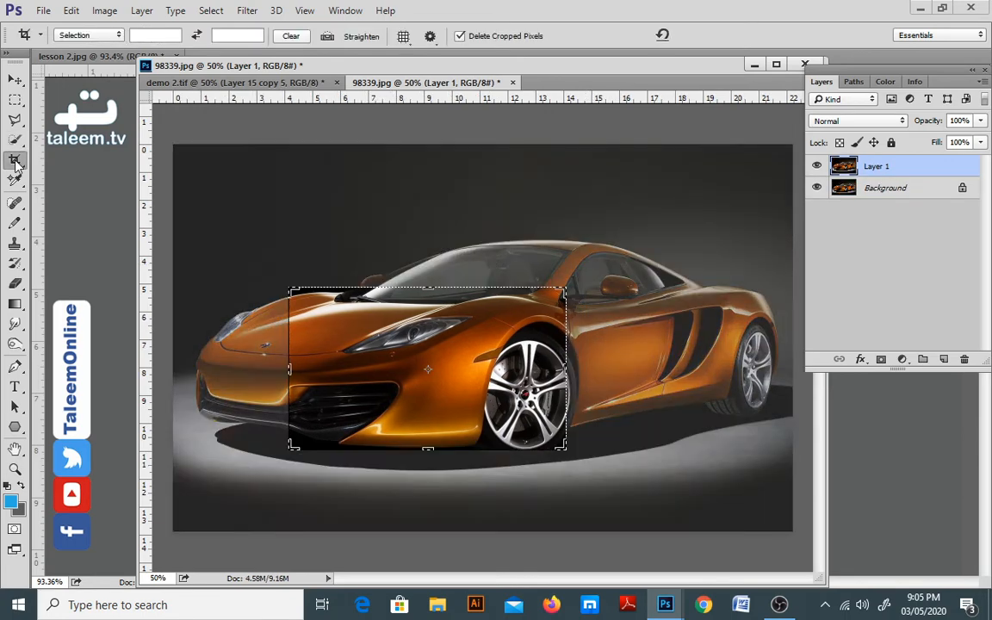
{"action": "left_click", "coordinate": [15, 101]}
{"action": "left_click", "coordinate": [227, 228]}
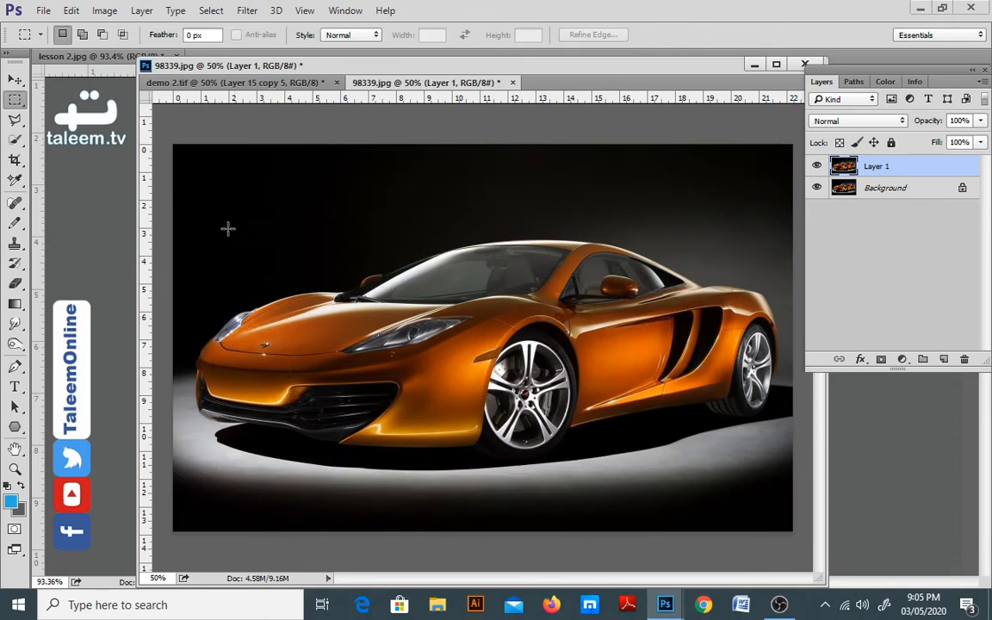
- Crop the image freehand to the middle of the car, about 13 by 9 in, and undo that crop
{"action": "left_click", "coordinate": [15, 160]}
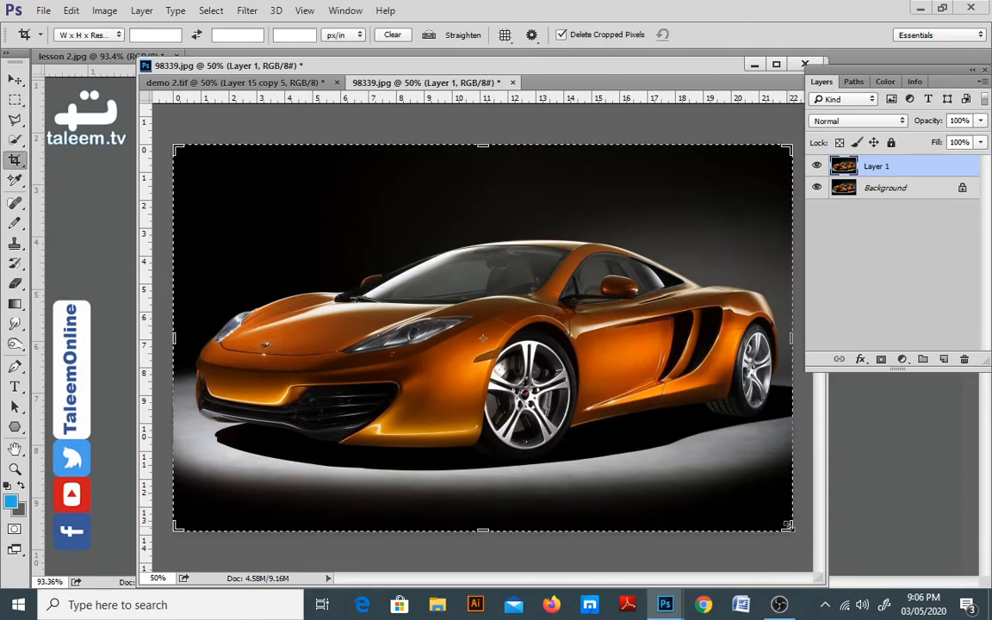
{"action": "left_click_drag", "start_coordinate": [787, 524], "coordinate": [500, 359]}
{"action": "mouse_move", "coordinate": [498, 309]}
{"action": "left_mouse_down"}
{"action": "mouse_move", "coordinate": [533, 337]}
{"action": "mouse_move", "coordinate": [472, 324]}
{"action": "mouse_move", "coordinate": [485, 298]}
{"action": "left_mouse_up"}
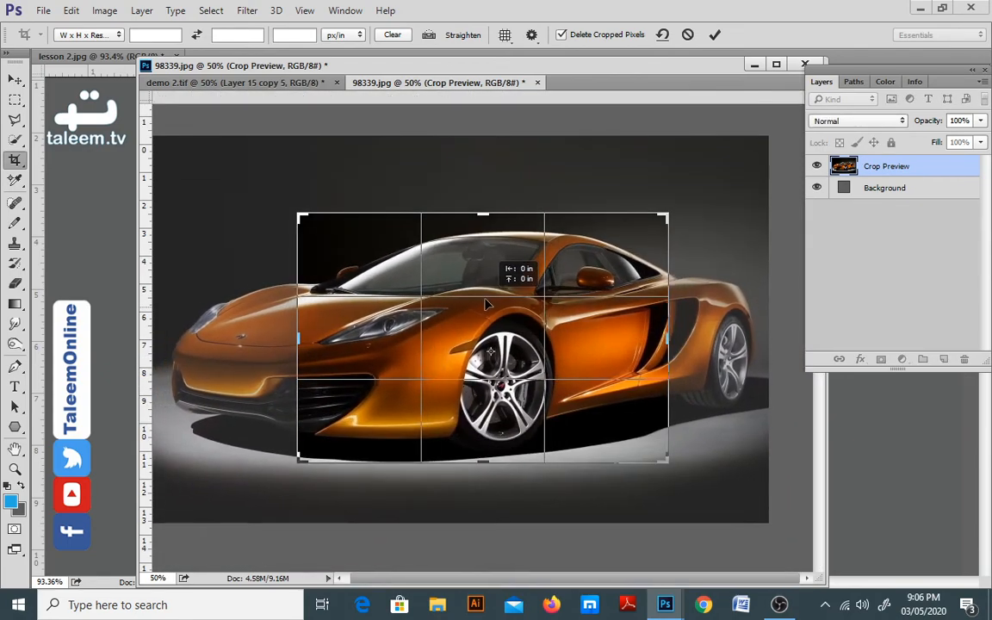
{"action": "key", "text": "Return"}
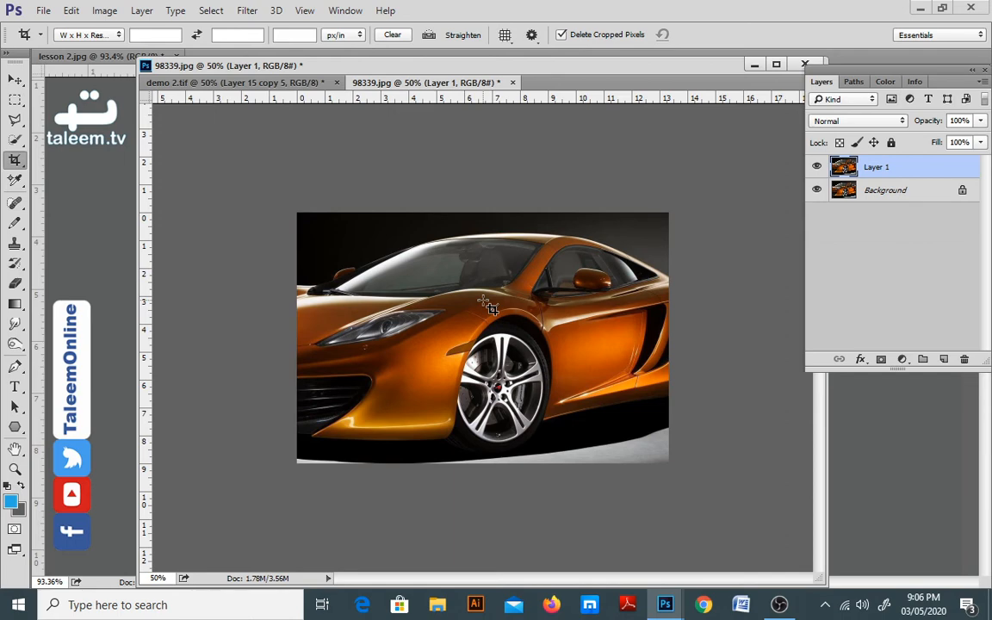
{"action": "key", "text": "ctrl+z"}
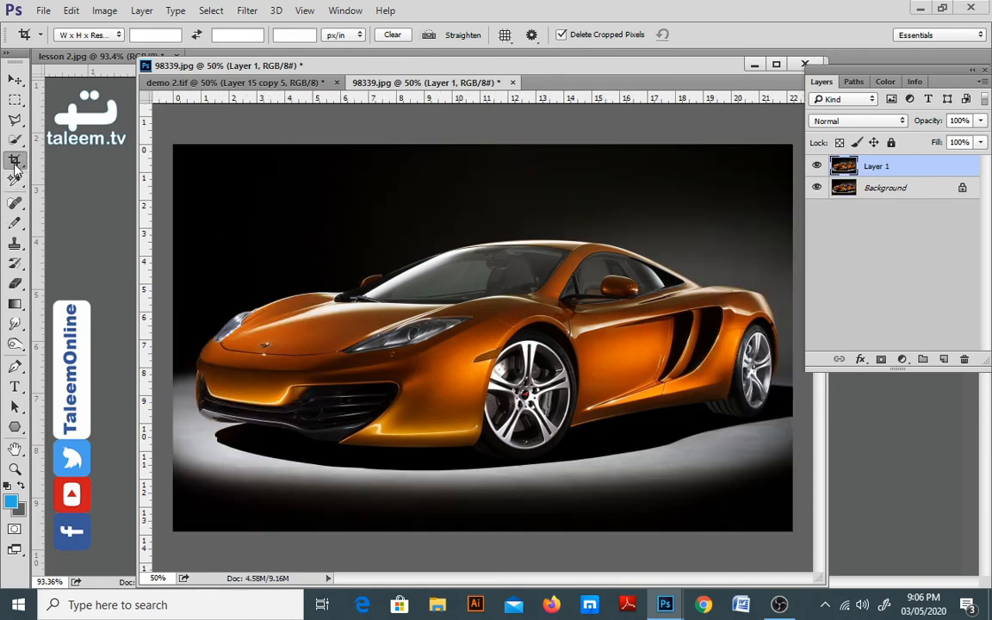
- Perspective-crop the image with a skewed four-corner grid over the car's front and middle, extending down to the floor near the rear wheel
{"action": "right_click", "coordinate": [14, 164]}
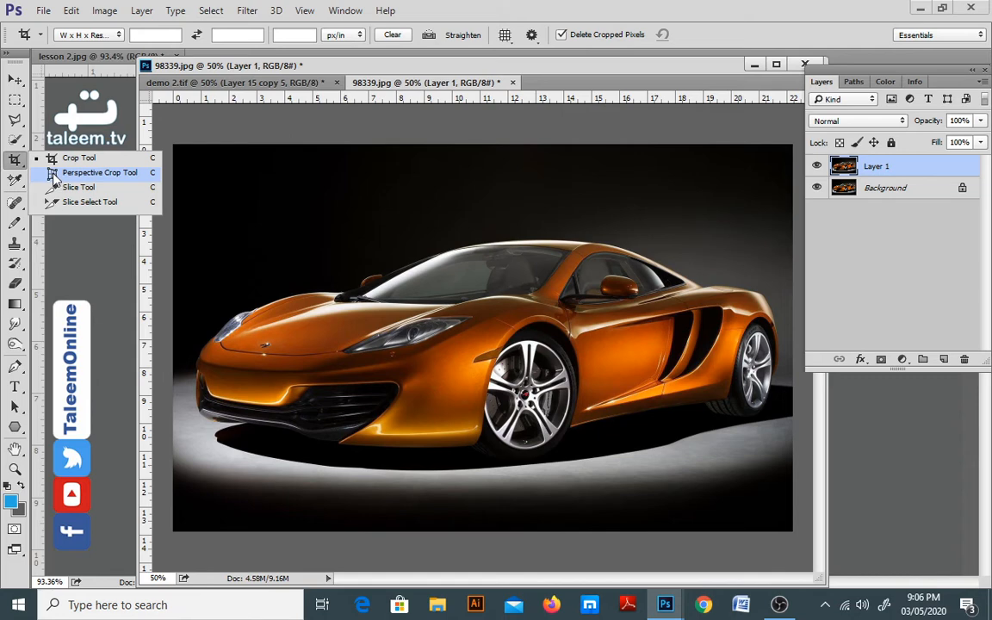
{"action": "left_click", "coordinate": [55, 175]}
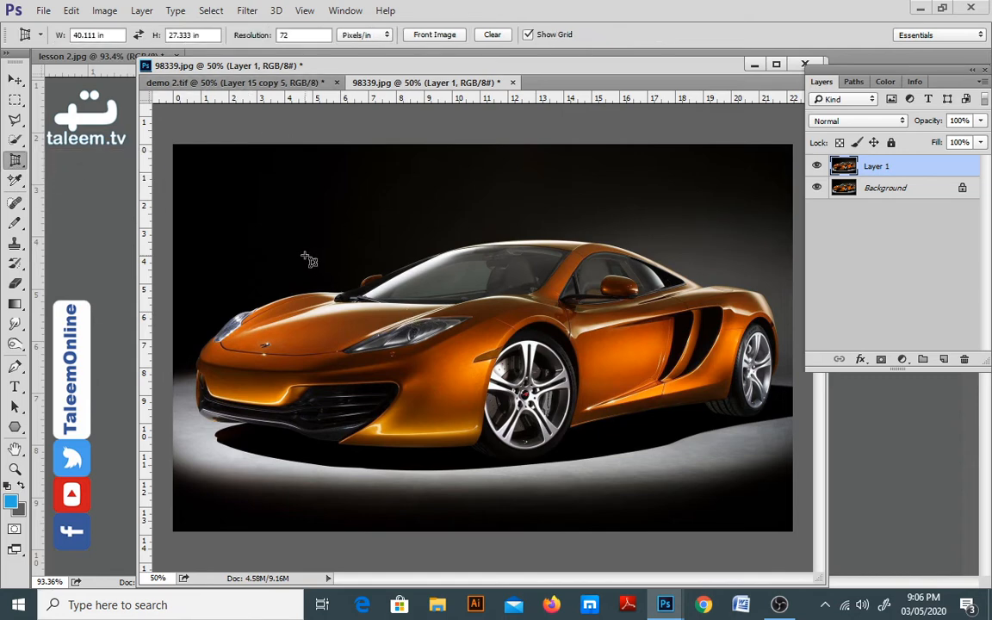
{"action": "left_click_drag", "start_coordinate": [298, 254], "coordinate": [606, 450]}
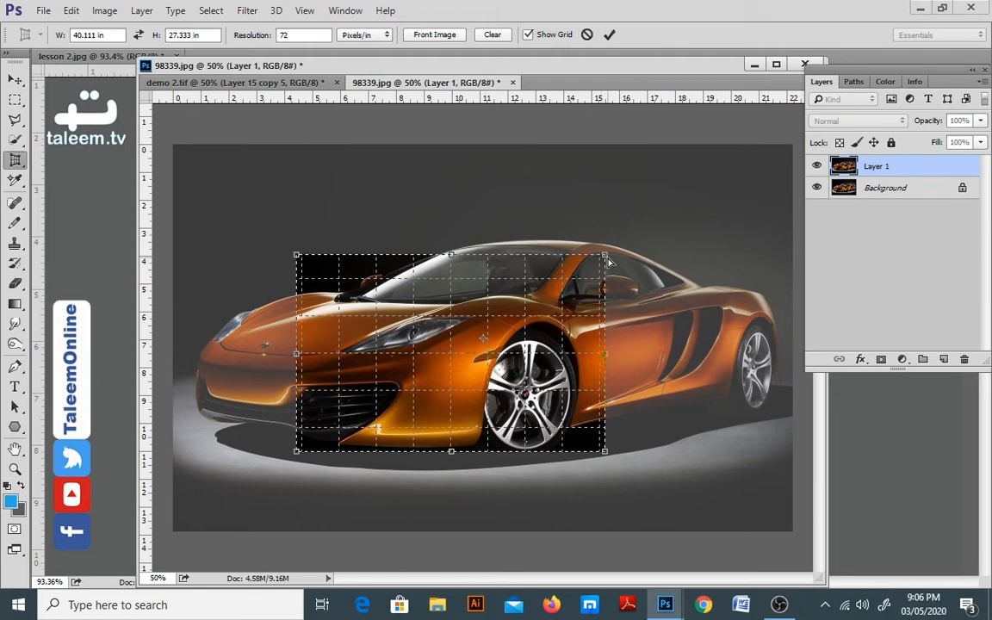
{"action": "left_click_drag", "start_coordinate": [604, 254], "coordinate": [599, 212]}
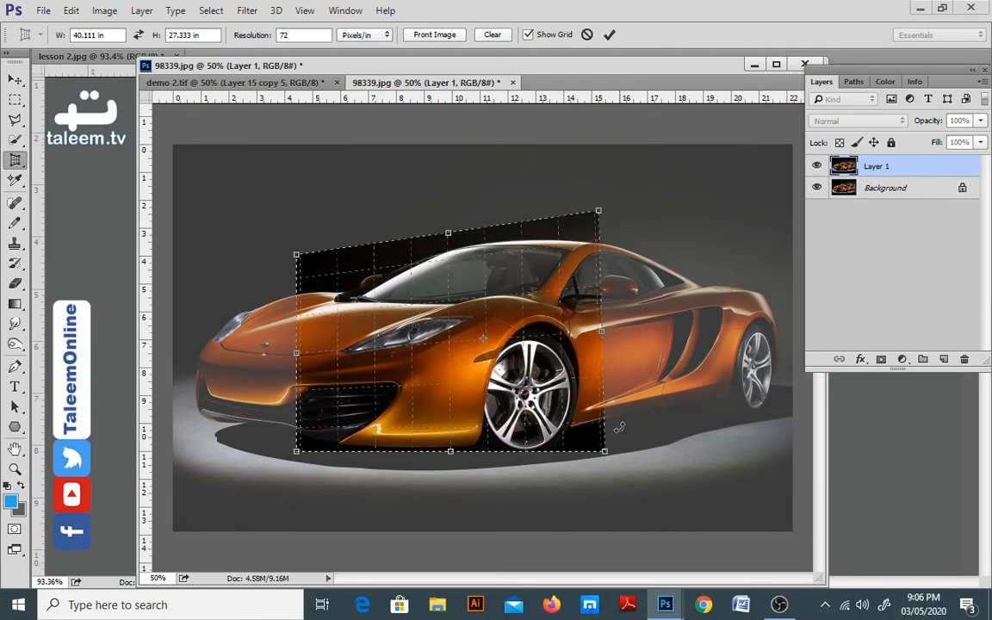
{"action": "left_click_drag", "start_coordinate": [605, 451], "coordinate": [745, 503]}
{"action": "left_click_drag", "start_coordinate": [296, 450], "coordinate": [291, 491]}
{"action": "left_click_drag", "start_coordinate": [298, 258], "coordinate": [300, 246]}
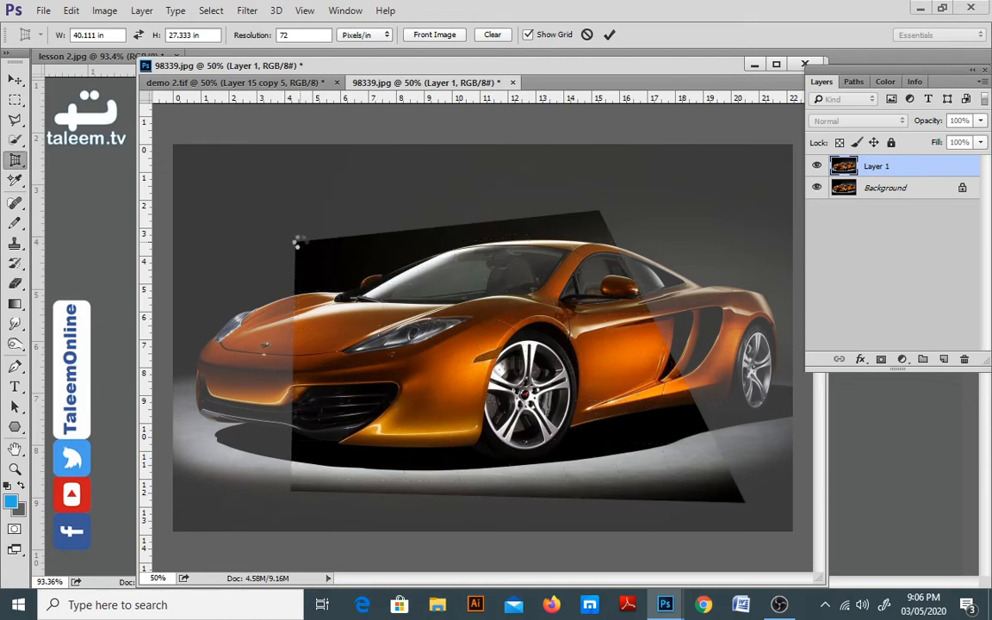
{"action": "key", "text": "Return"}
{"action": "key", "text": "ctrl+minus"}
{"action": "key", "text": "ctrl+minus"}
{"action": "key", "text": "ctrl+minus"}
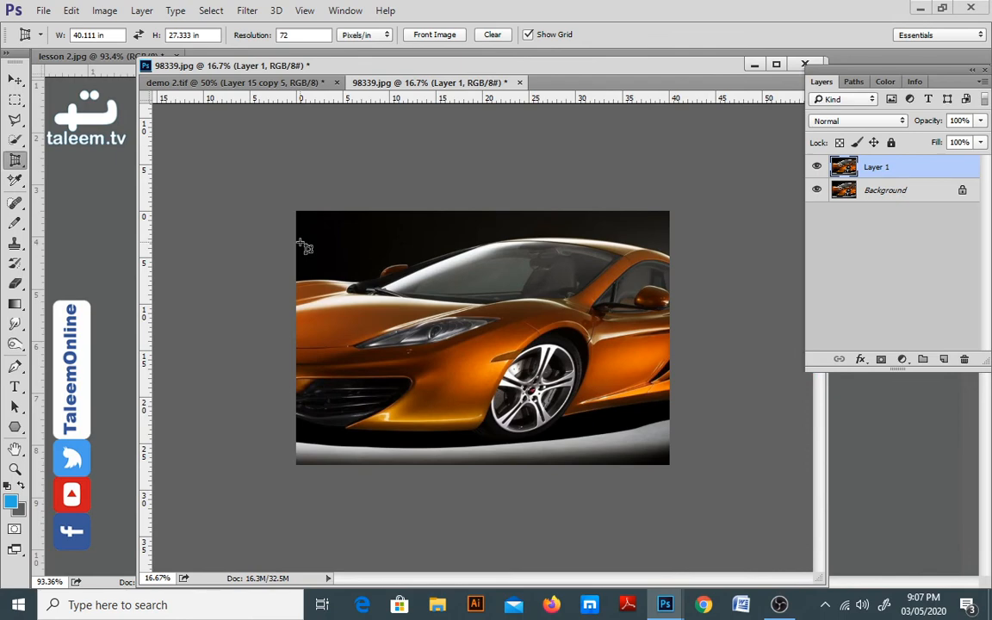
- Undo the perspective crop and bring the full car image to 33.3% zoom
{"action": "key", "text": "ctrl+z"}
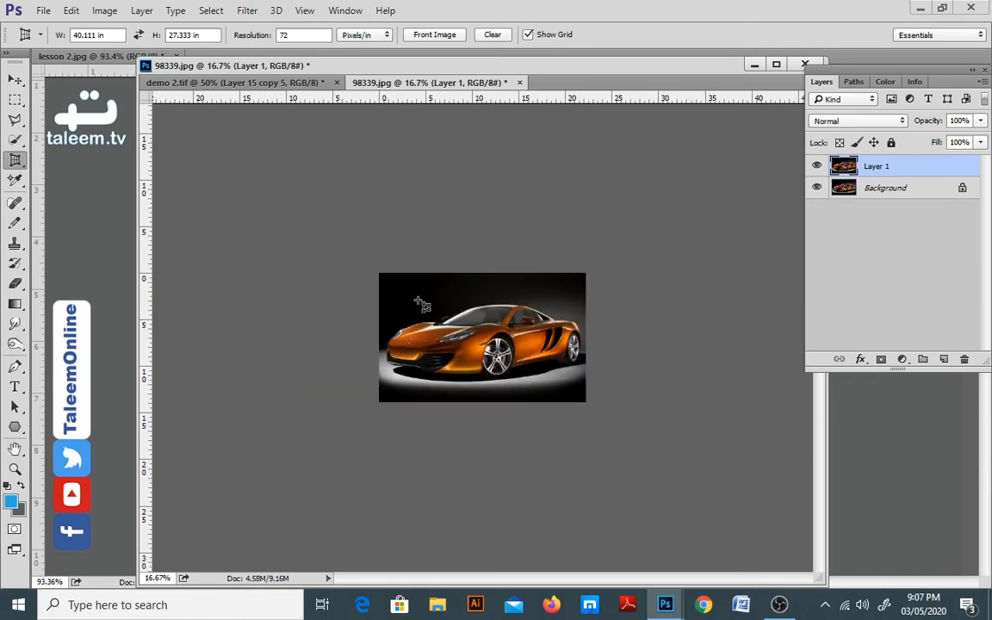
{"action": "key", "text": "z"}
{"action": "left_click", "coordinate": [472, 322]}
{"action": "left_click", "coordinate": [471, 322]}
{"action": "key", "text": "c"}
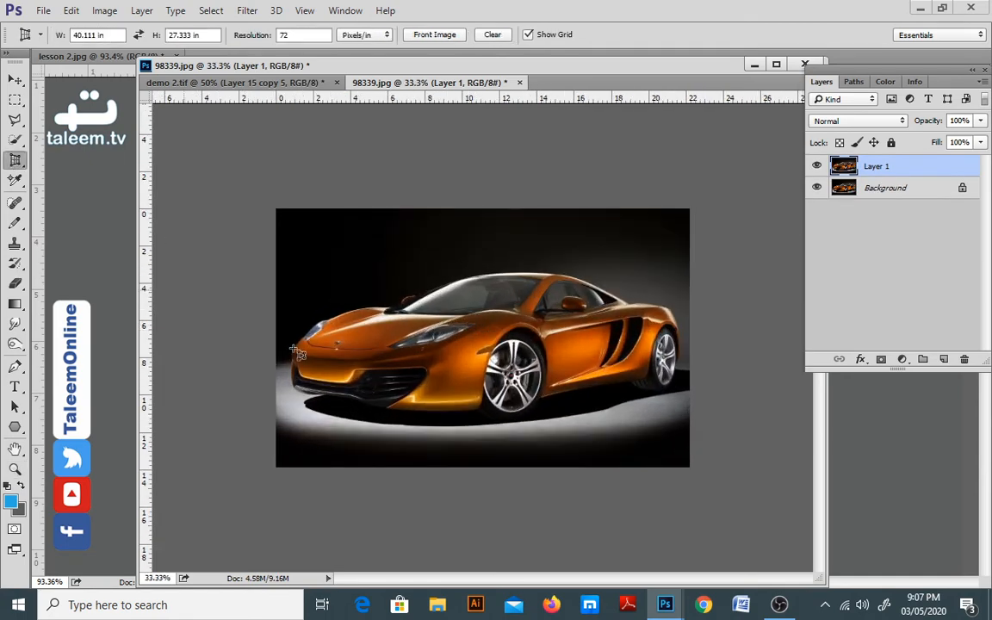
- Perspective-crop the car's front end, fitting the grid corners around the nose, windshield top and the area before the front wheel
{"action": "left_click_drag", "start_coordinate": [354, 324], "coordinate": [467, 409]}
{"action": "left_click_drag", "start_coordinate": [467, 324], "coordinate": [502, 278]}
{"action": "left_click_drag", "start_coordinate": [354, 324], "coordinate": [306, 332]}
{"action": "left_click_drag", "start_coordinate": [354, 410], "coordinate": [290, 395]}
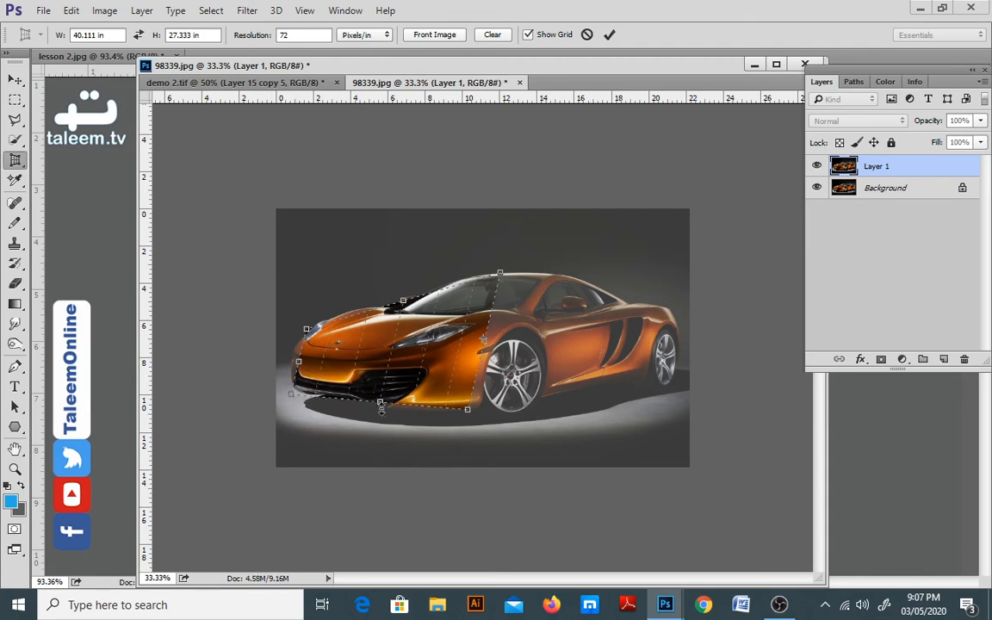
{"action": "left_click_drag", "start_coordinate": [467, 409], "coordinate": [489, 417]}
{"action": "mouse_move", "coordinate": [306, 329]}
{"action": "left_mouse_down"}
{"action": "mouse_move", "coordinate": [295, 336]}
{"action": "mouse_move", "coordinate": [293, 326]}
{"action": "left_mouse_up"}
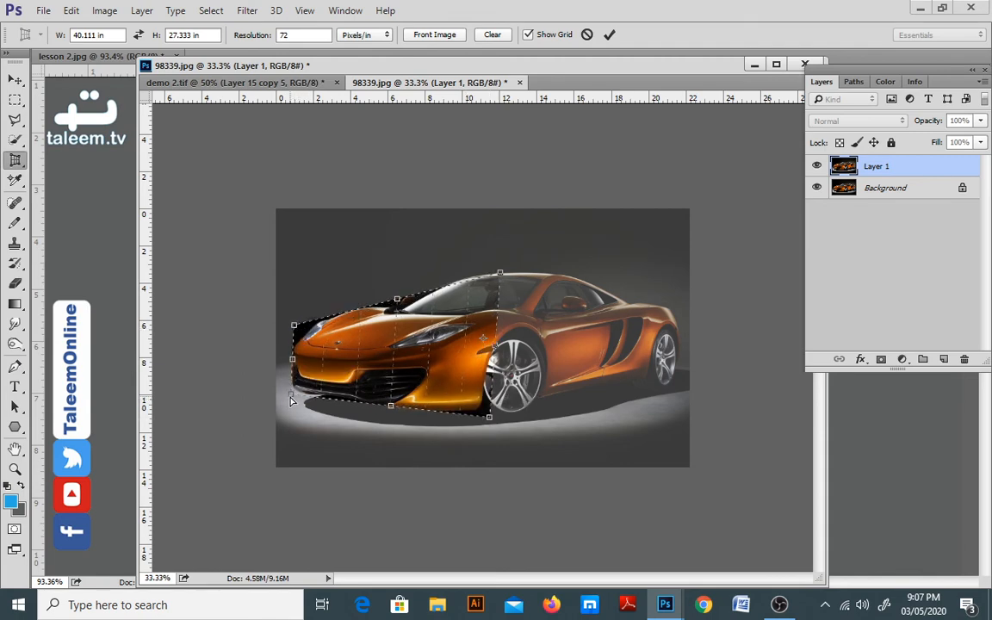
{"action": "left_click_drag", "start_coordinate": [499, 273], "coordinate": [502, 272]}
{"action": "key", "text": "Return"}
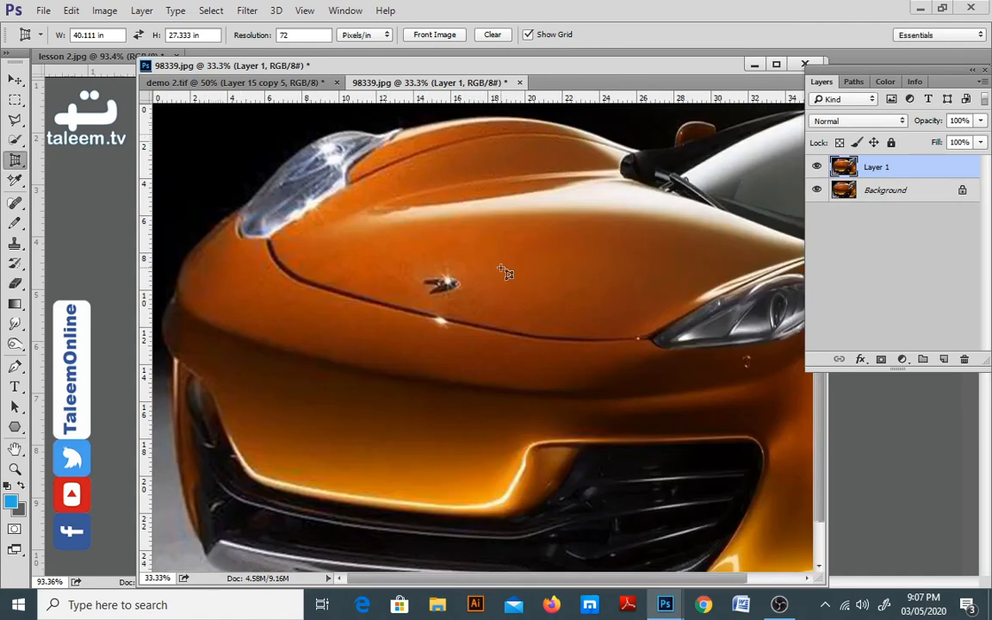
{"action": "key", "text": "ctrl+minus"}
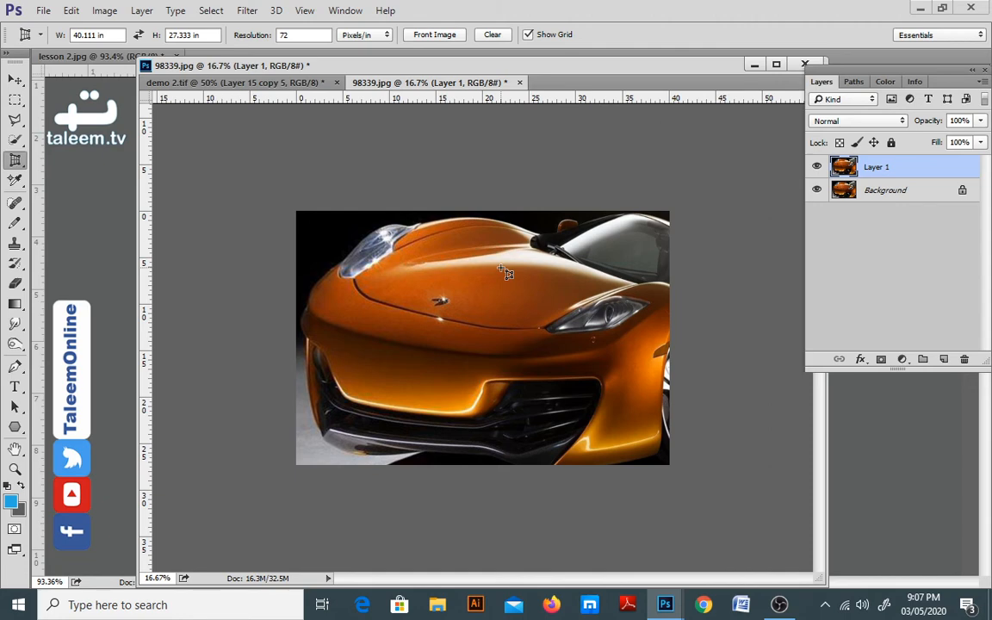
- Undo the front-end perspective crop and switch back to the standard Crop Tool
{"action": "key", "text": "ctrl+z"}
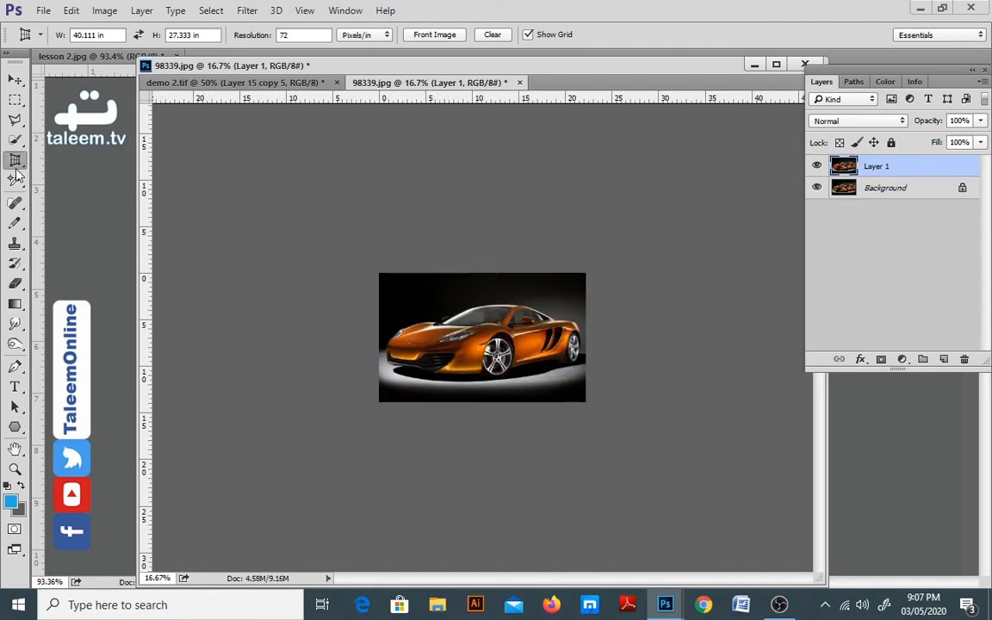
{"action": "left_click", "coordinate": [15, 159]}
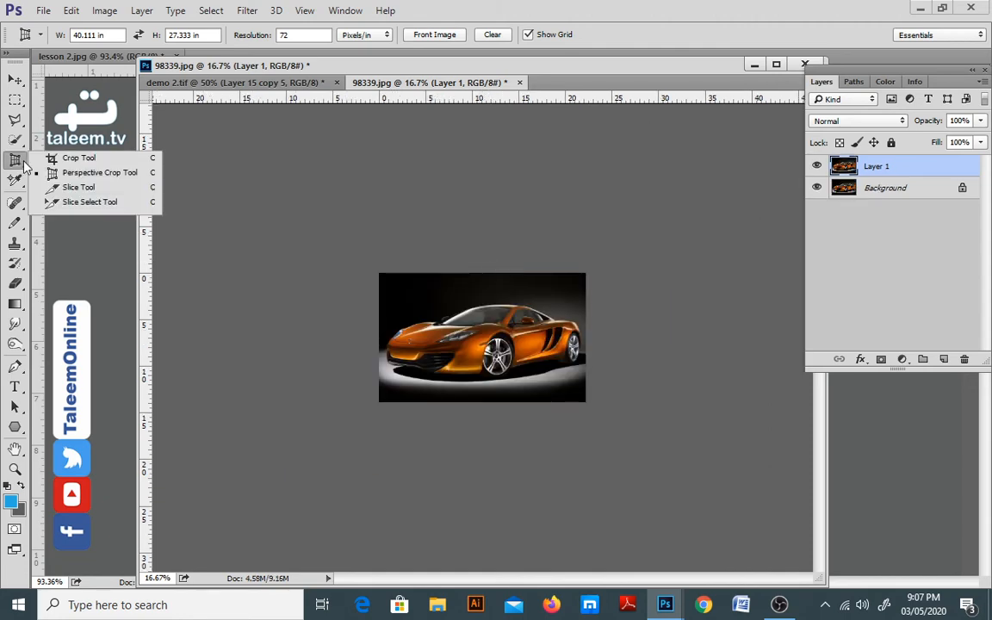
{"action": "left_click", "coordinate": [95, 174]}
{"action": "right_click", "coordinate": [20, 161]}
{"action": "left_click", "coordinate": [48, 161]}
- Enlarge the car image to 50% zoom and look over the tools in the Eyedropper group
{"action": "key", "text": "z"}
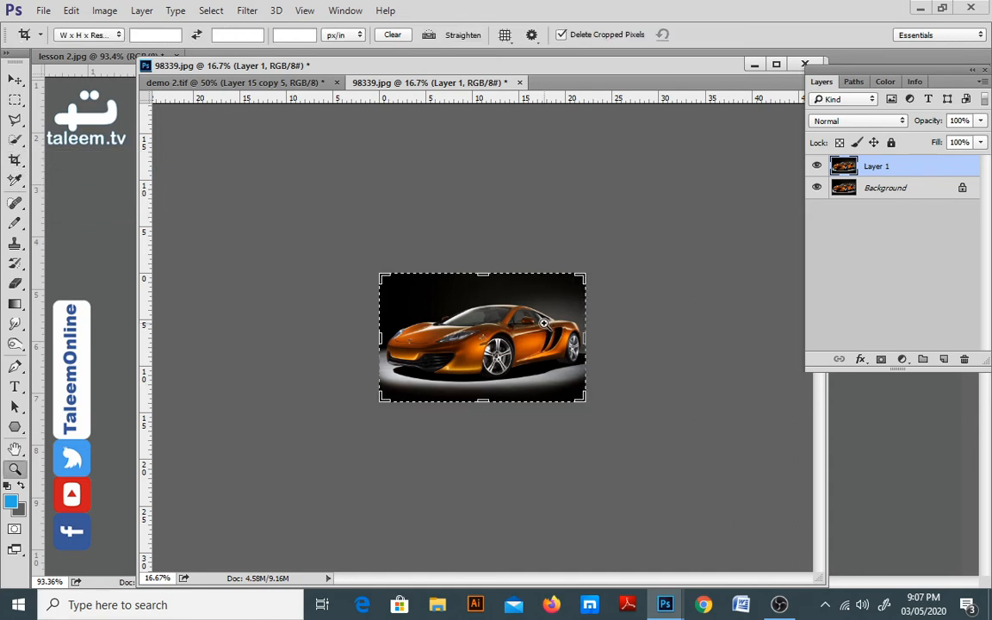
{"action": "left_click", "coordinate": [516, 324]}
{"action": "left_click", "coordinate": [516, 325]}
{"action": "left_click", "coordinate": [503, 328]}
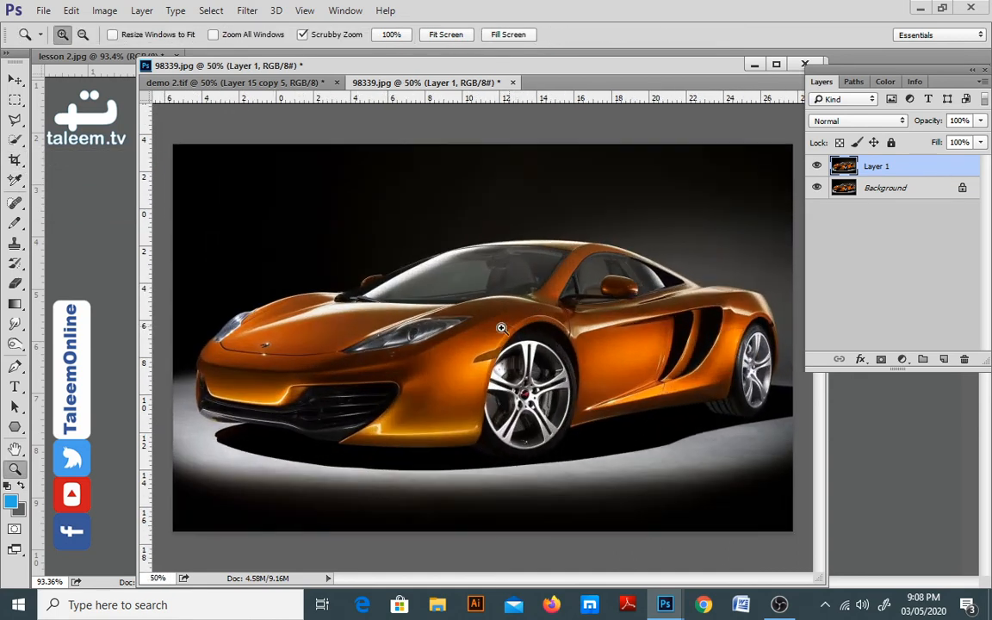
{"action": "left_click", "coordinate": [15, 181]}
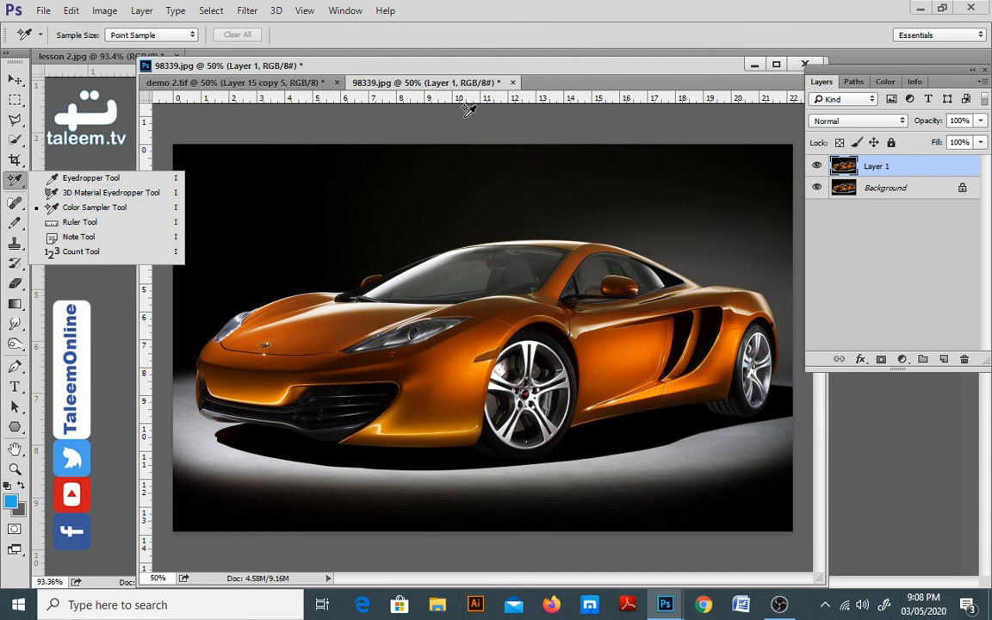
{"action": "left_click", "coordinate": [463, 79]}
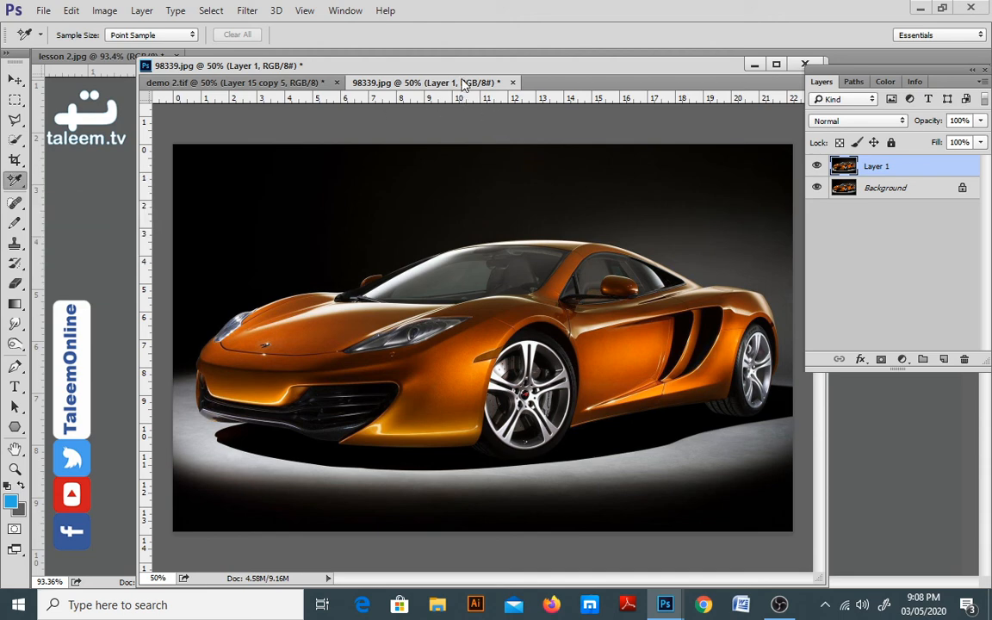
{"action": "left_click", "coordinate": [15, 178]}
{"action": "left_click", "coordinate": [54, 166]}
- With the Slice Tool, cut a narrow full-width slice along the upper edge of the car image
{"action": "left_click", "coordinate": [15, 161]}
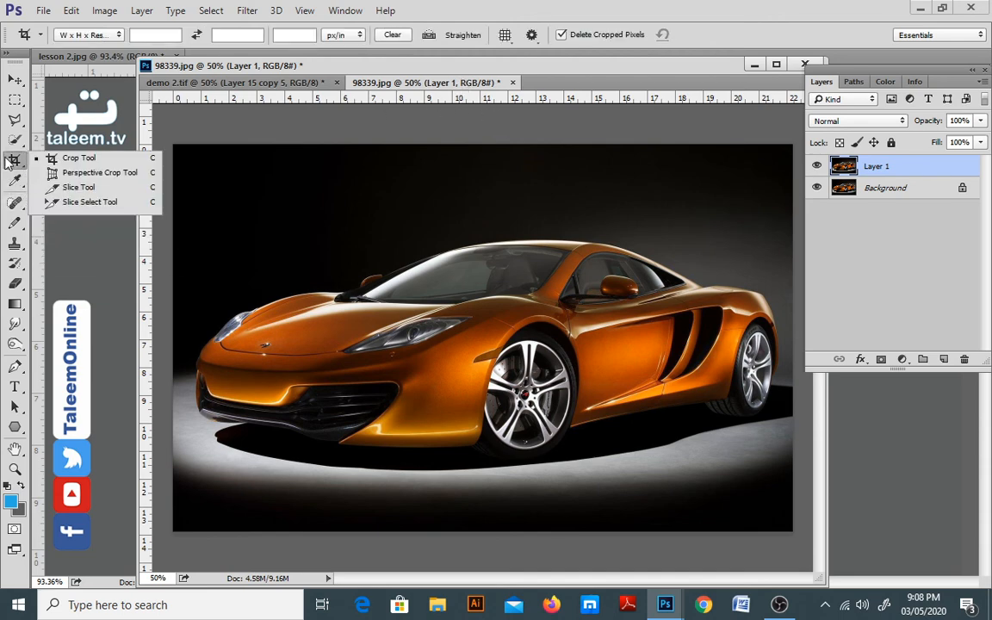
{"action": "left_click", "coordinate": [62, 187]}
{"action": "left_click_drag", "start_coordinate": [181, 145], "coordinate": [793, 184]}
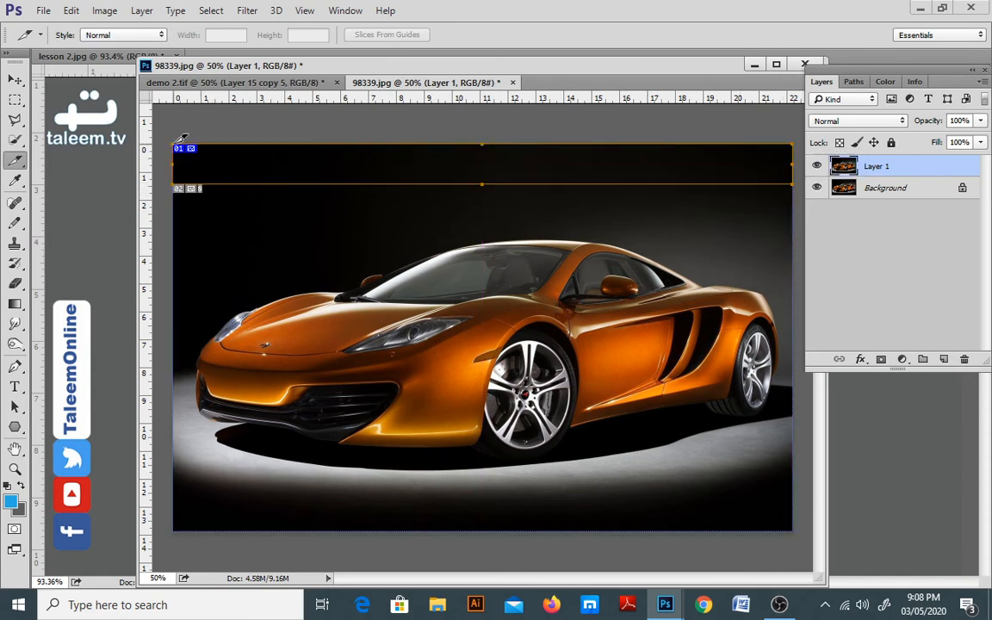
- Divide the narrow strip into five side-by-side slices and slice the area beneath the first two down to the image's lower edge
{"action": "left_click_drag", "start_coordinate": [175, 145], "coordinate": [271, 183]}
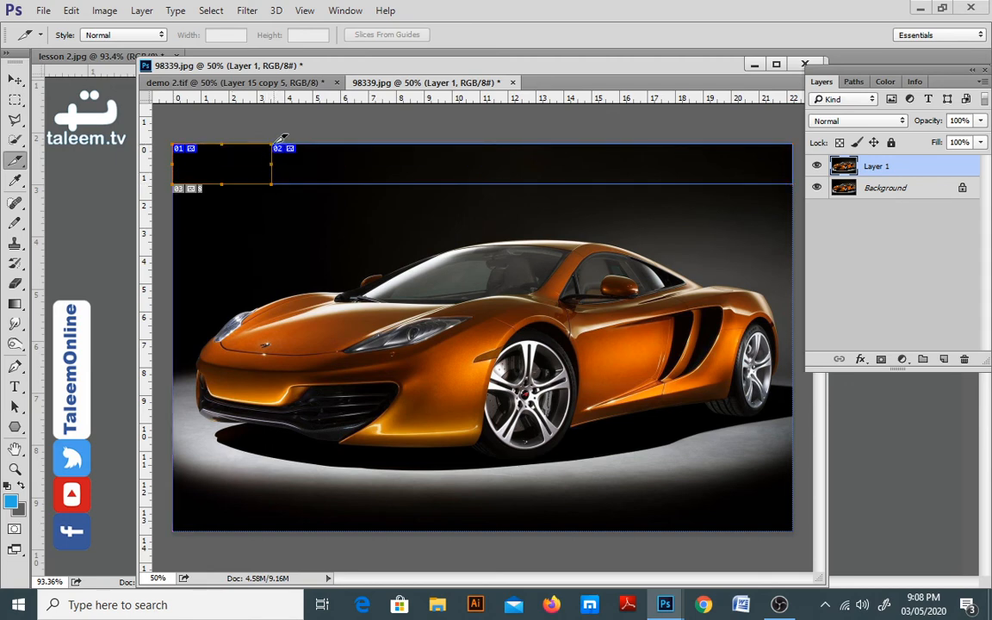
{"action": "left_click_drag", "start_coordinate": [272, 145], "coordinate": [382, 184]}
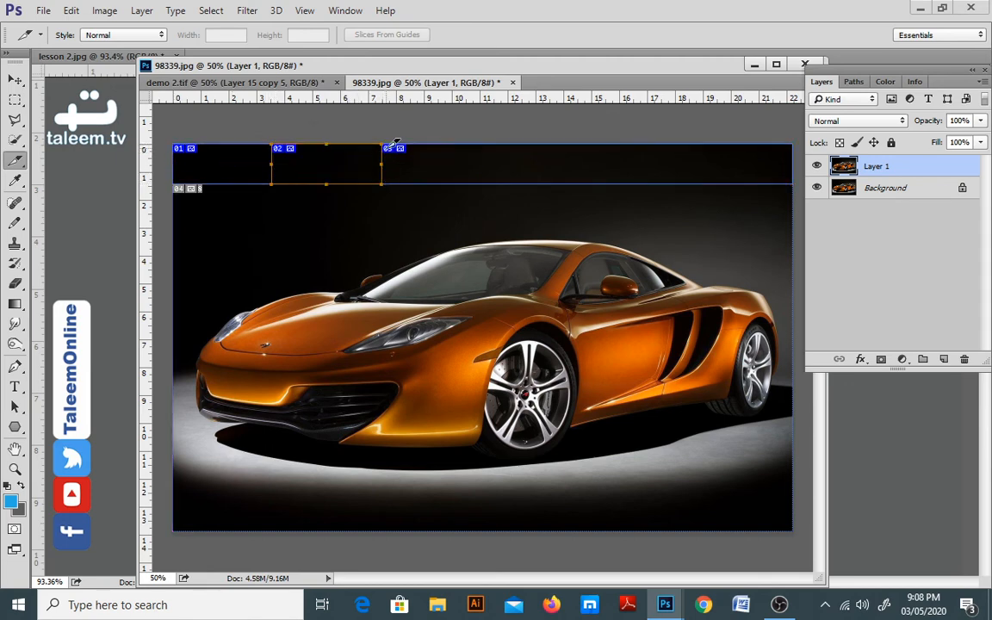
{"action": "left_click_drag", "start_coordinate": [381, 145], "coordinate": [467, 184]}
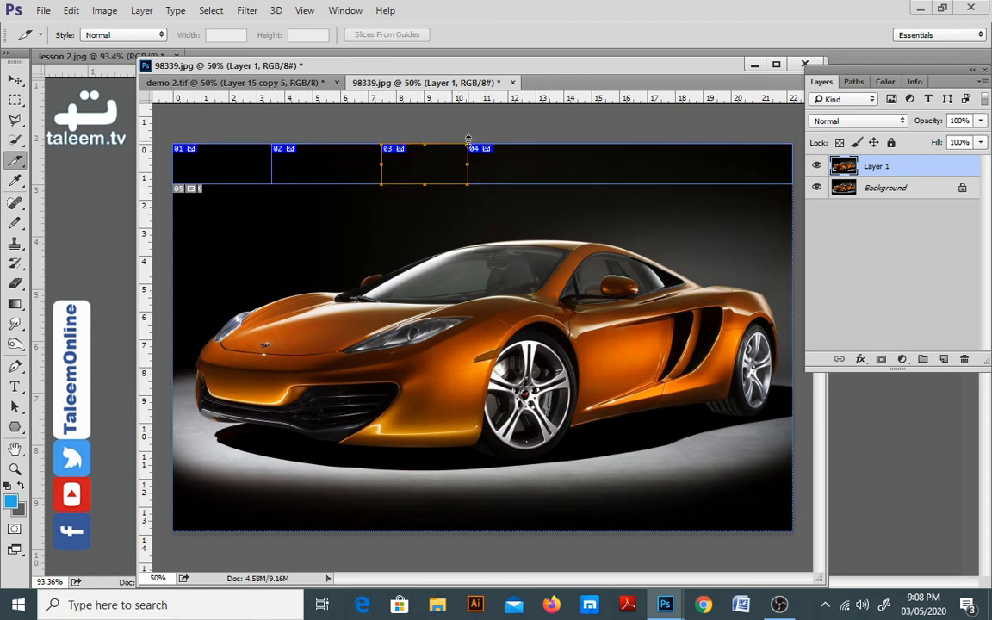
{"action": "left_click_drag", "start_coordinate": [469, 142], "coordinate": [558, 184]}
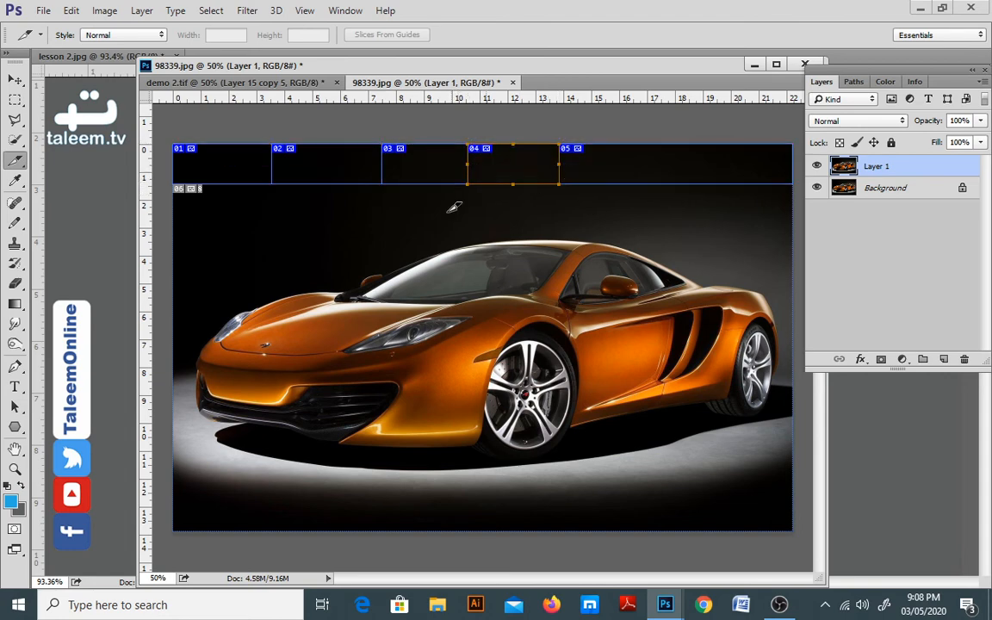
{"action": "left_click_drag", "start_coordinate": [176, 185], "coordinate": [384, 532]}
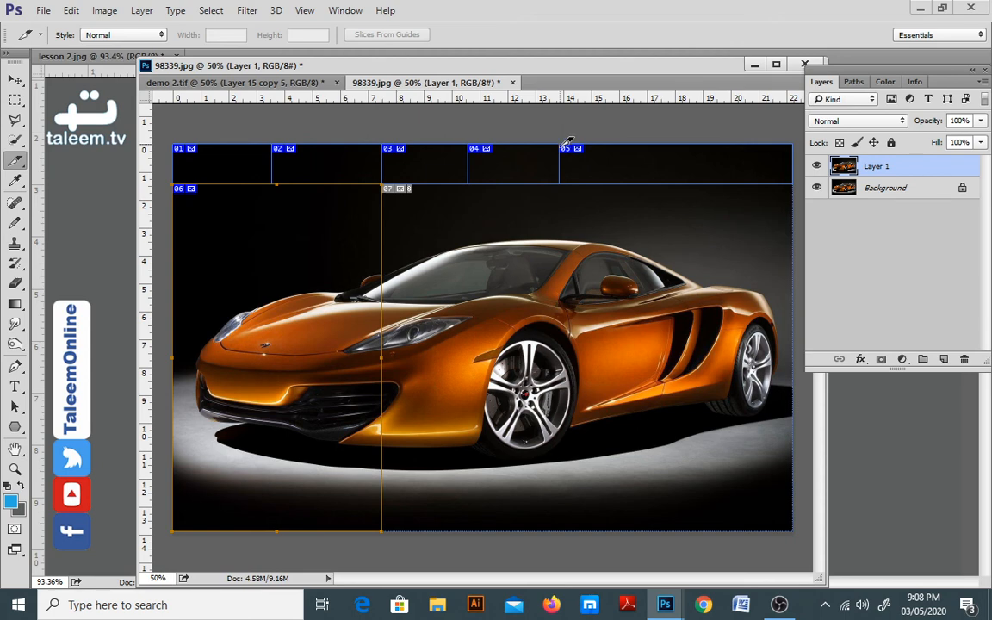
{"action": "left_click", "coordinate": [15, 140]}
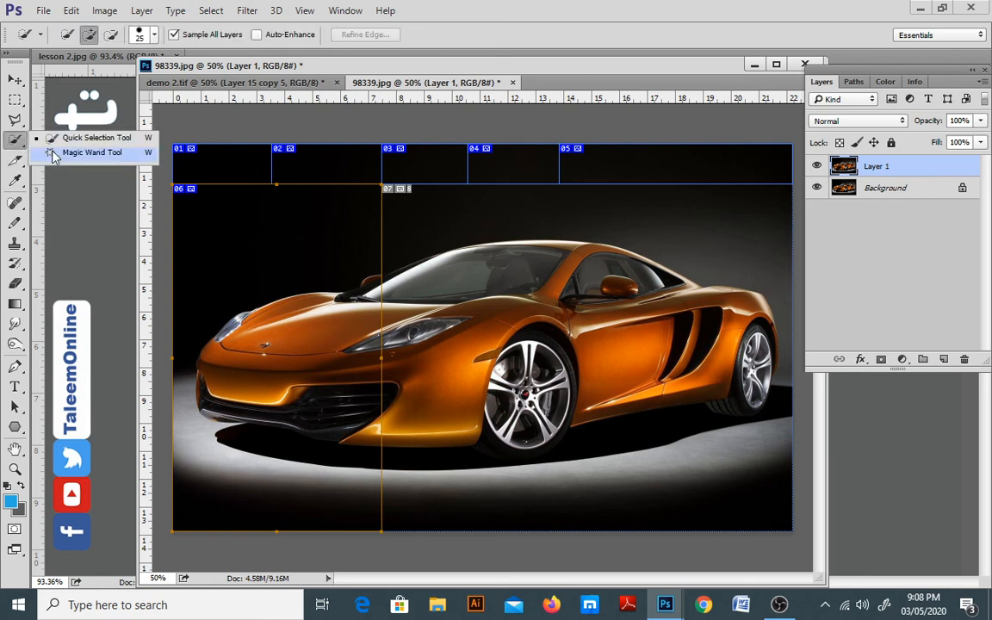
{"action": "left_click", "coordinate": [57, 140]}
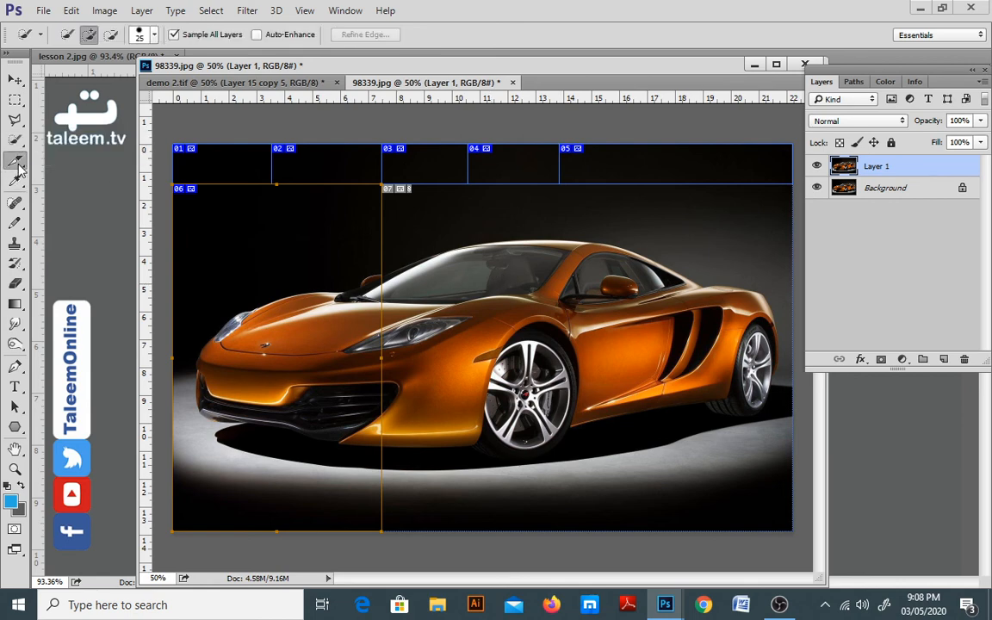
{"action": "left_click", "coordinate": [14, 160]}
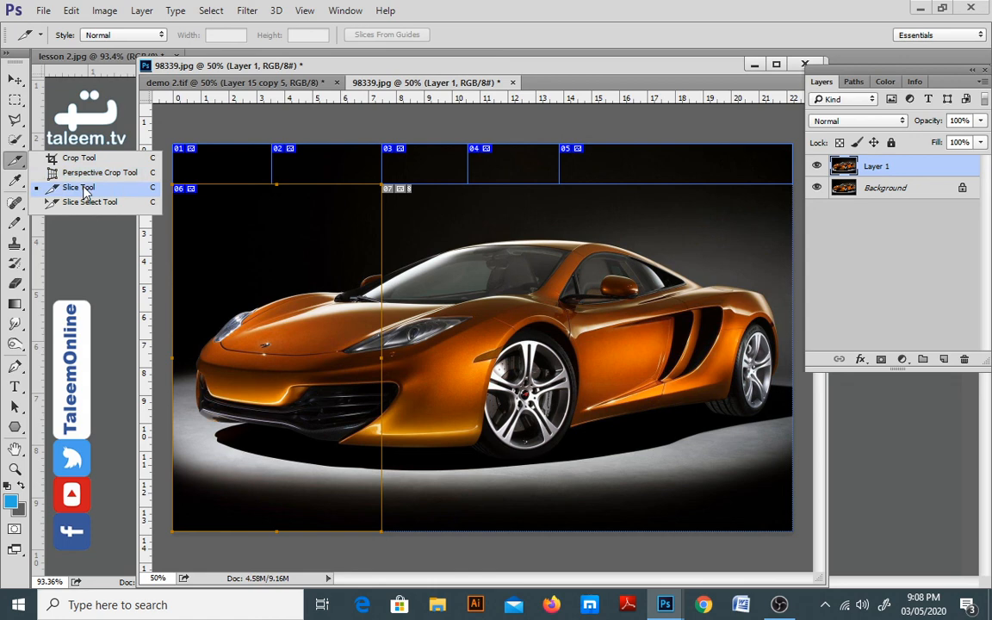
{"action": "left_click", "coordinate": [134, 193]}
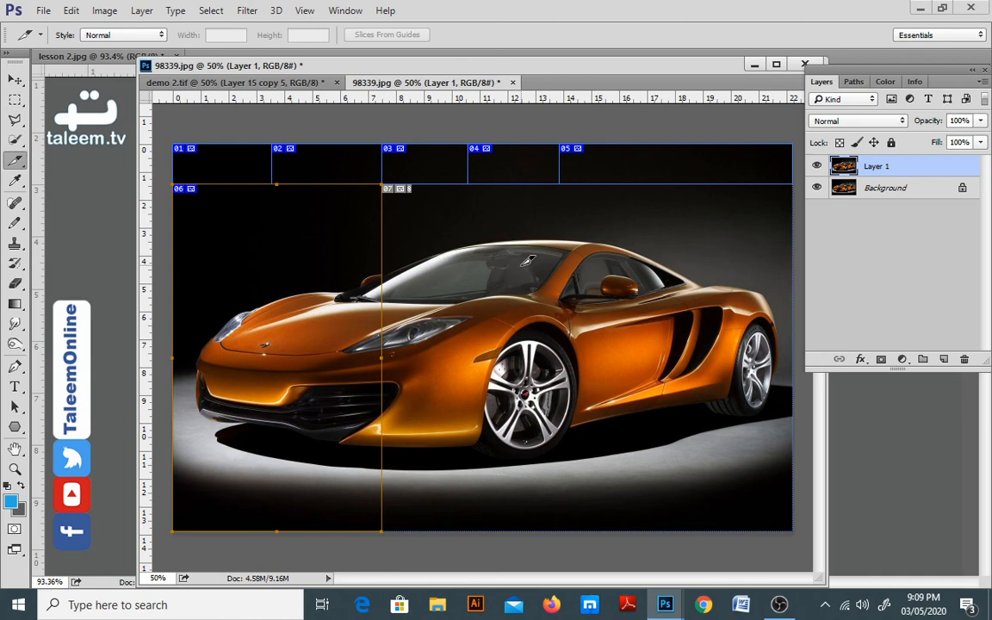